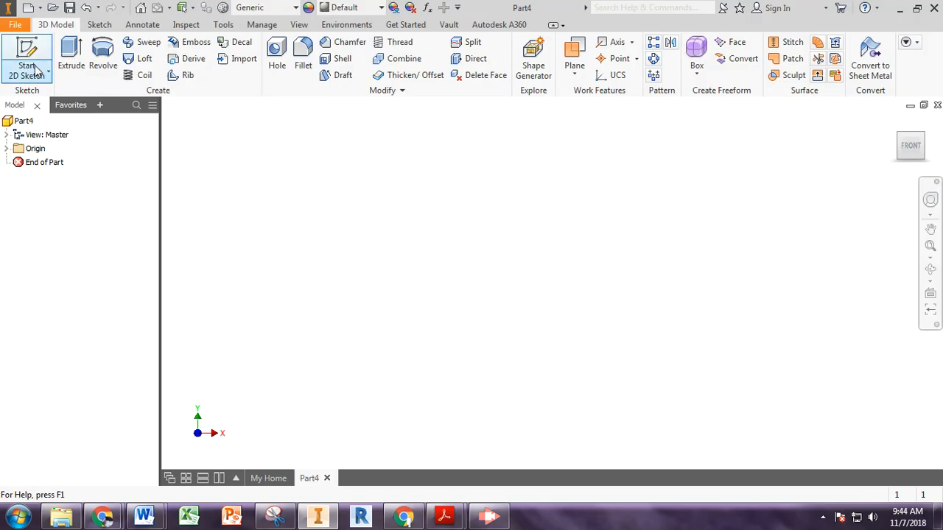
- Sketch a 1 in by 1 in square on the front XY plane with its lower-left corner at the origin
{"action": "left_click", "coordinate": [26, 62]}
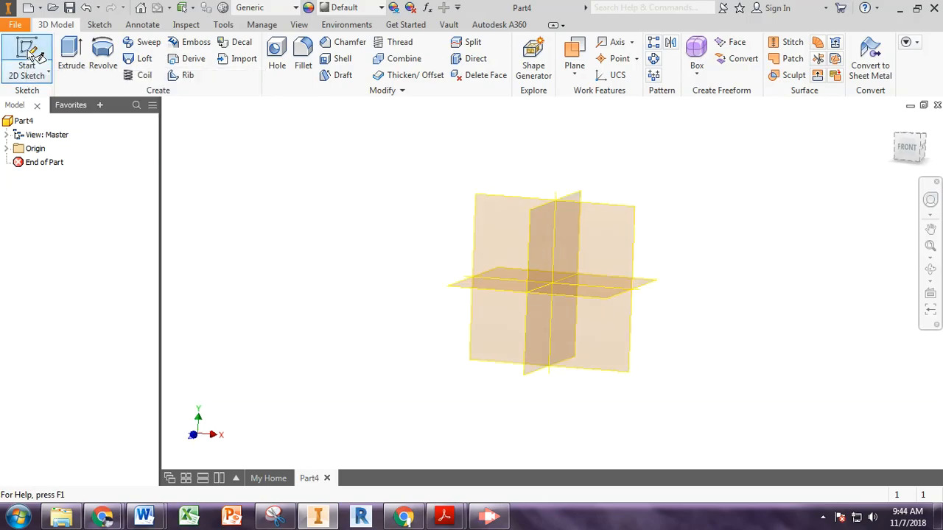
{"action": "left_click", "coordinate": [496, 177]}
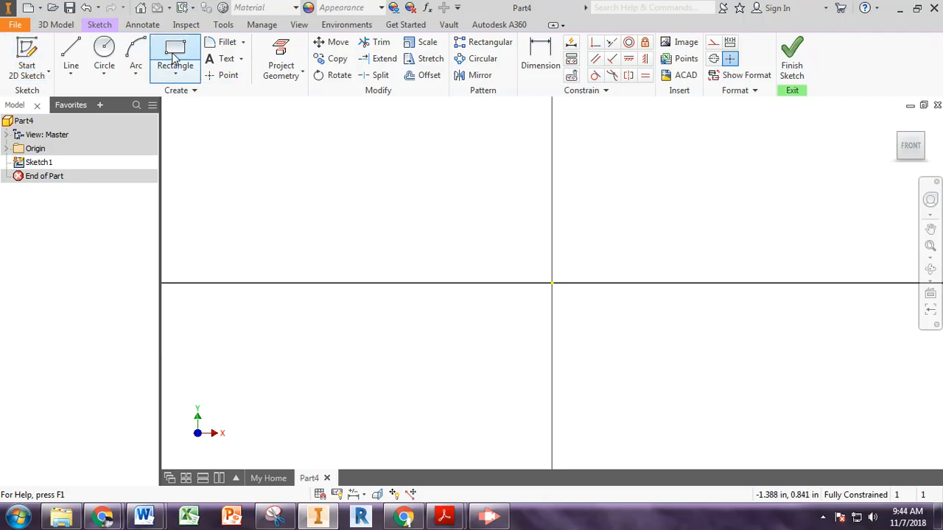
{"action": "left_click", "coordinate": [174, 59]}
{"action": "left_click", "coordinate": [552, 283]}
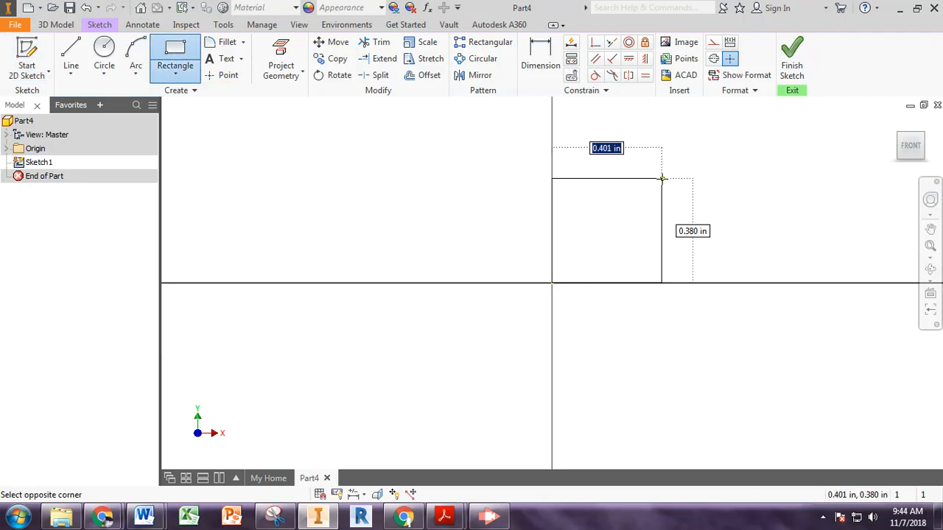
{"action": "scroll", "coordinate": [668, 168], "scroll_direction": "up", "scroll_amount": 2}
{"action": "mouse_move", "coordinate": [668, 169]}
{"action": "middle_mouse_down"}
{"action": "mouse_move", "coordinate": [649, 231]}
{"action": "mouse_move", "coordinate": [621, 270]}
{"action": "middle_mouse_up"}
{"action": "type", "text": "1"}
{"action": "key", "text": "Tab"}
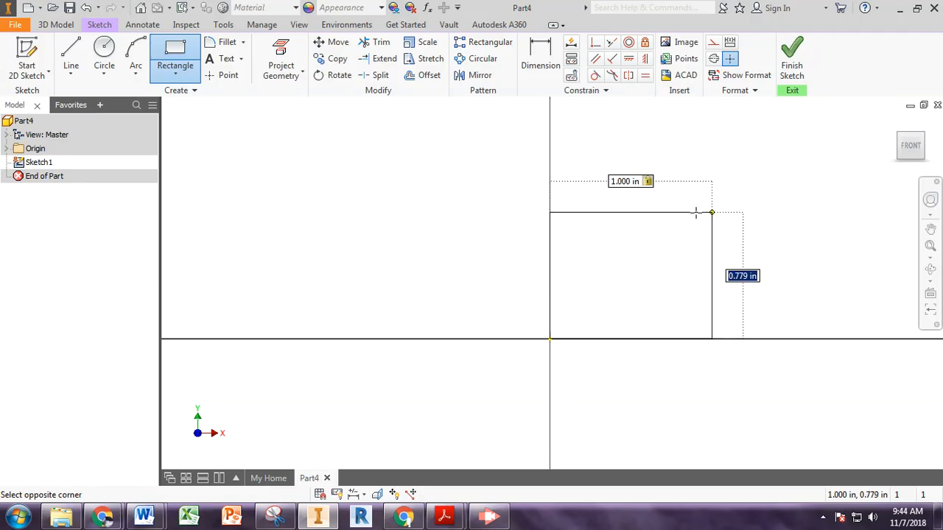
{"action": "type", "text": "1"}
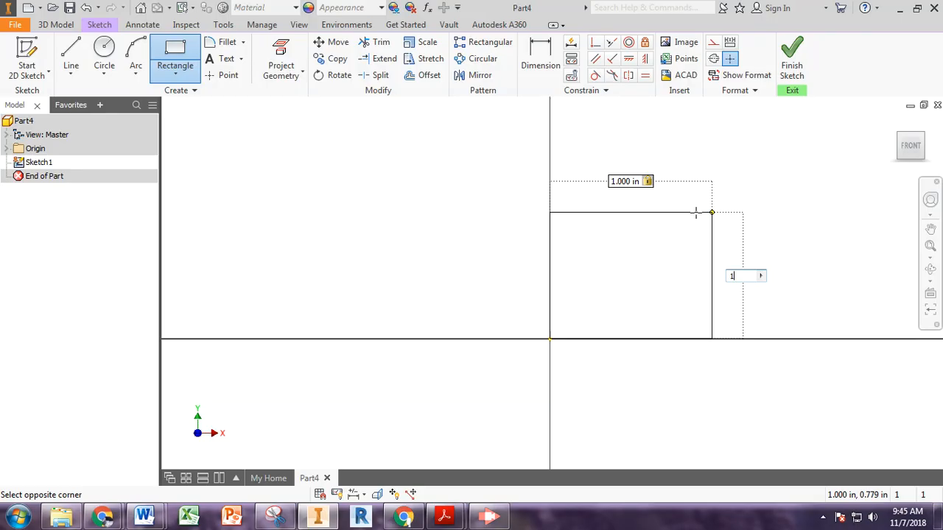
{"action": "key", "text": "Return"}
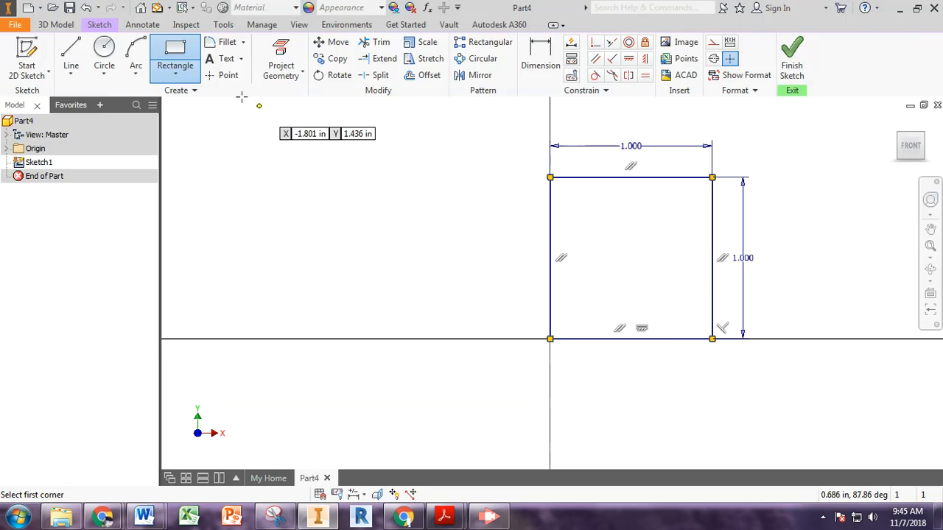
- Round all four corners of the square with 0.25 in sketch fillets
{"action": "left_click", "coordinate": [217, 46]}
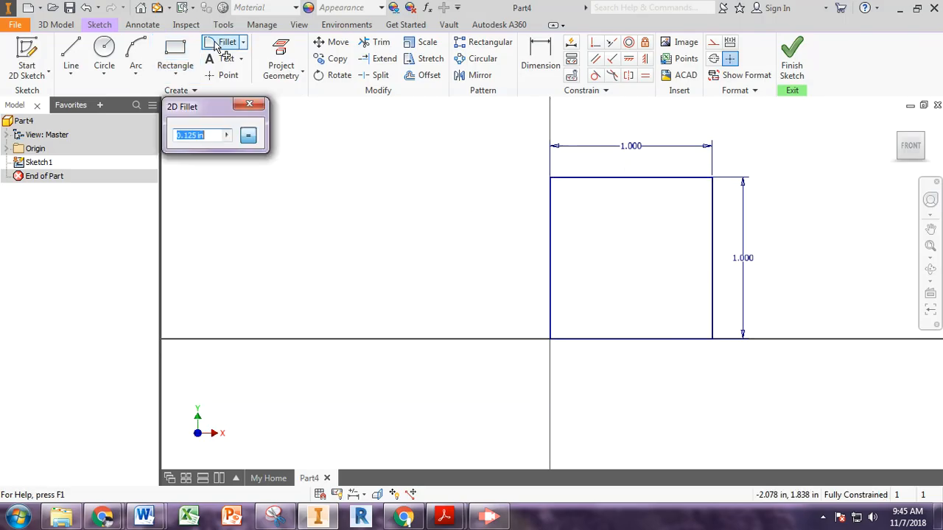
{"action": "type", "text": ".20"}
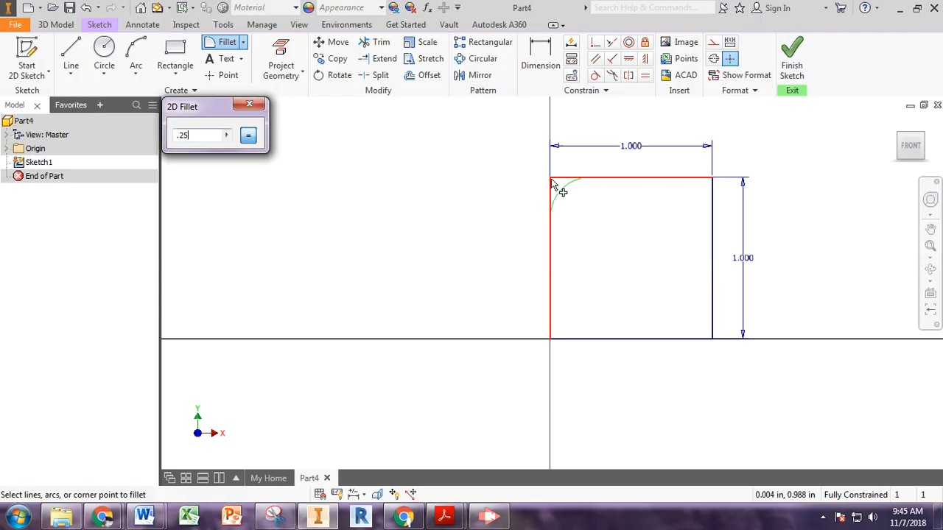
{"action": "left_click", "coordinate": [553, 182]}
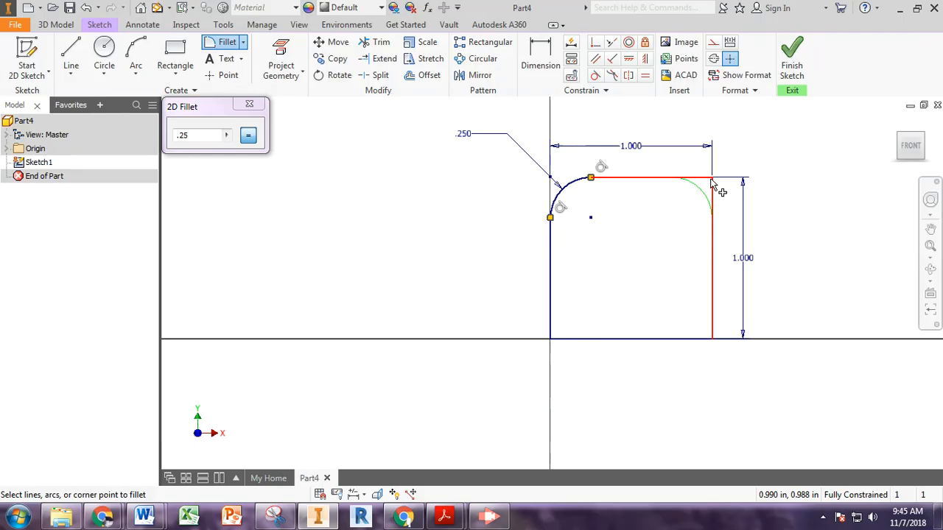
{"action": "left_click", "coordinate": [713, 185]}
{"action": "left_click", "coordinate": [713, 341]}
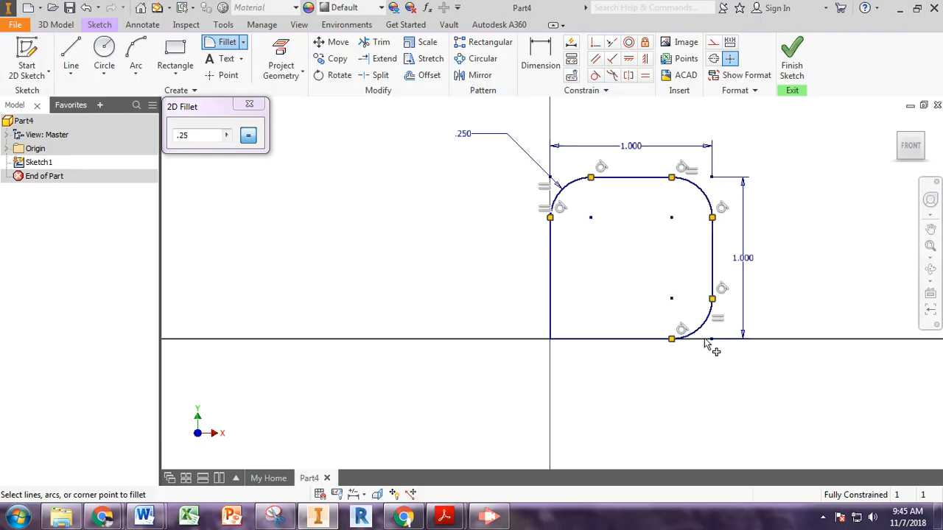
{"action": "left_click", "coordinate": [559, 345]}
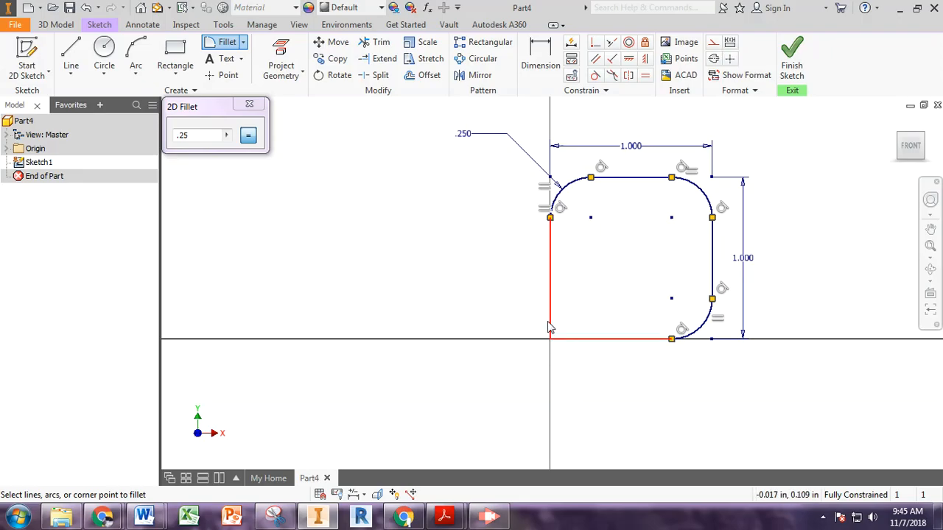
{"action": "left_click", "coordinate": [566, 341]}
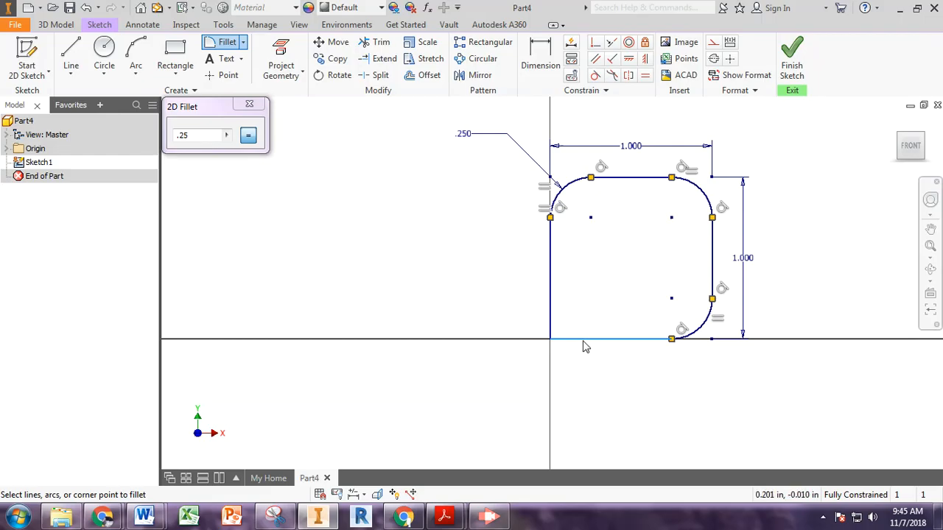
{"action": "left_click", "coordinate": [553, 319]}
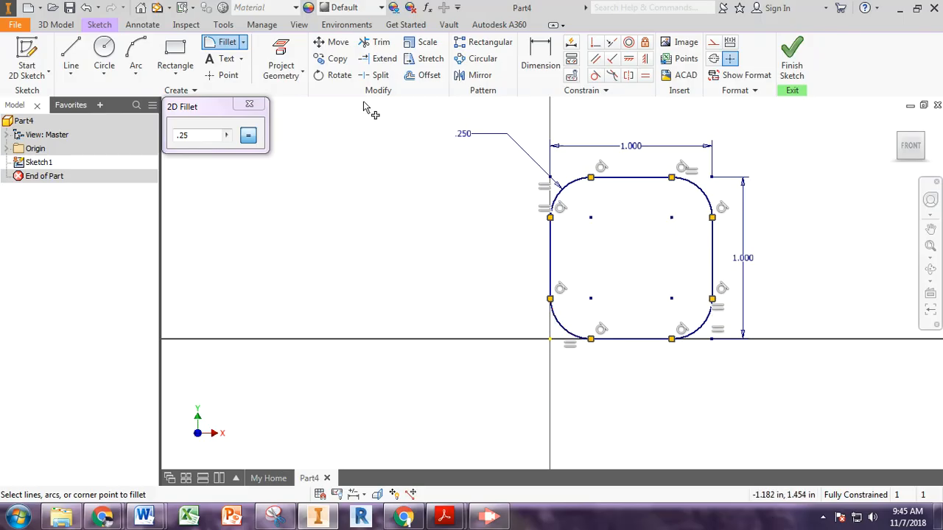
{"action": "left_click", "coordinate": [249, 104]}
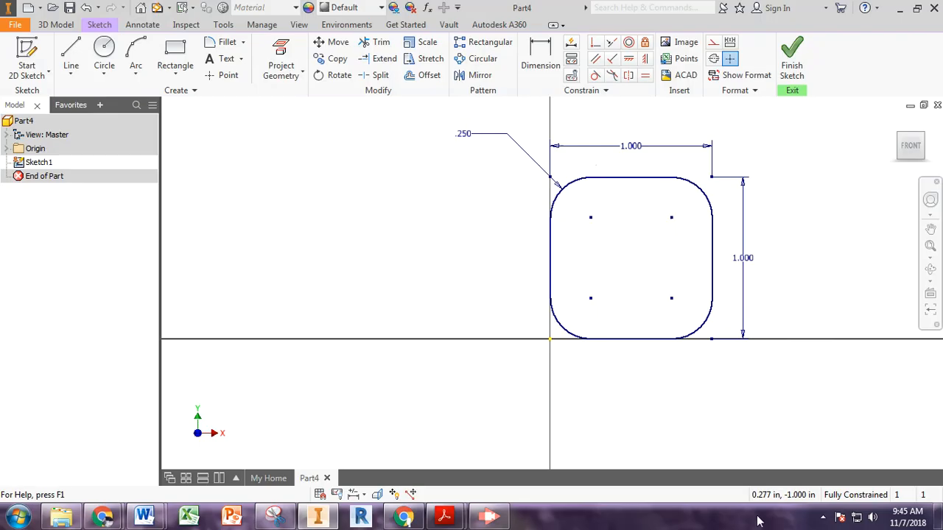
- Extrude the rounded square profile 1 in into a solid
{"action": "left_click", "coordinate": [56, 25]}
{"action": "left_click", "coordinate": [68, 53]}
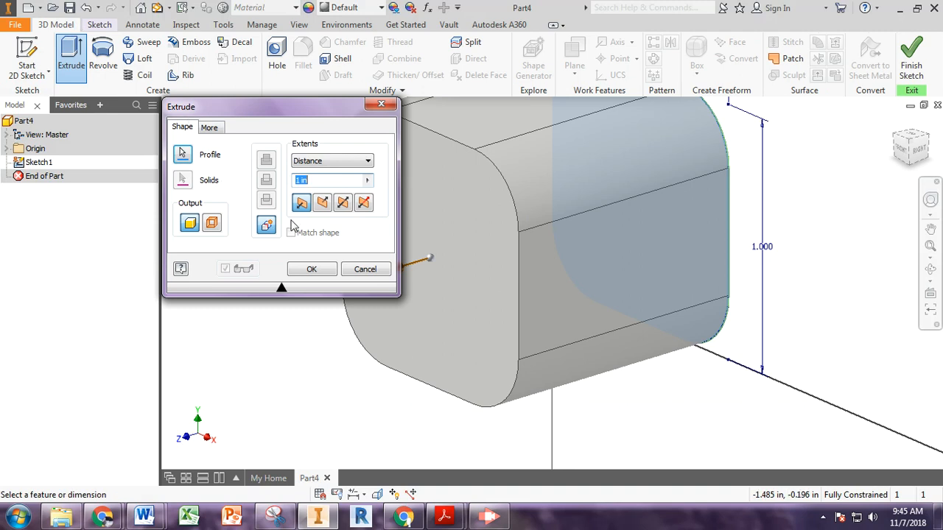
{"action": "left_click", "coordinate": [312, 270]}
- Start a sketch on the block's front face and draw a narrow upright rectangle about 0.137 in wide in its left half
{"action": "scroll", "coordinate": [378, 284], "scroll_direction": "down", "scroll_amount": 3}
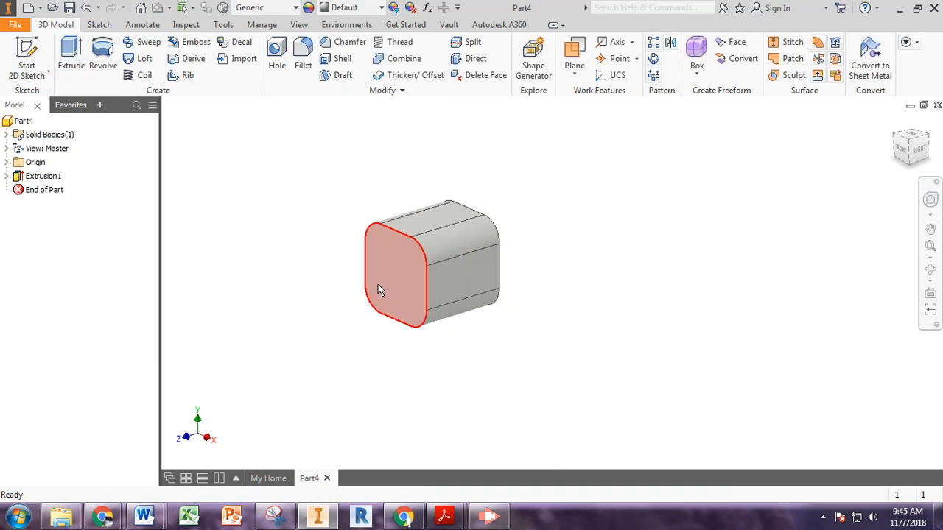
{"action": "middle_click_drag", "start_coordinate": [373, 265], "coordinate": [499, 268]}
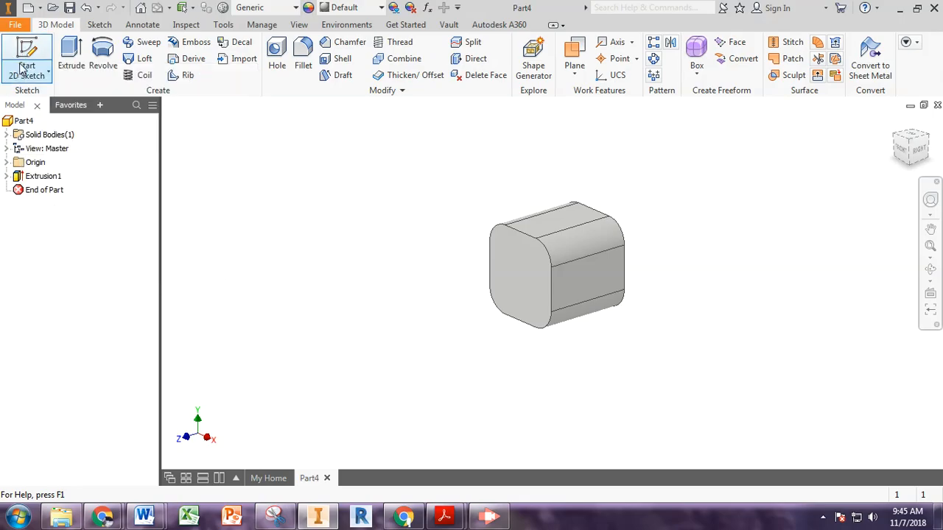
{"action": "left_click", "coordinate": [15, 61]}
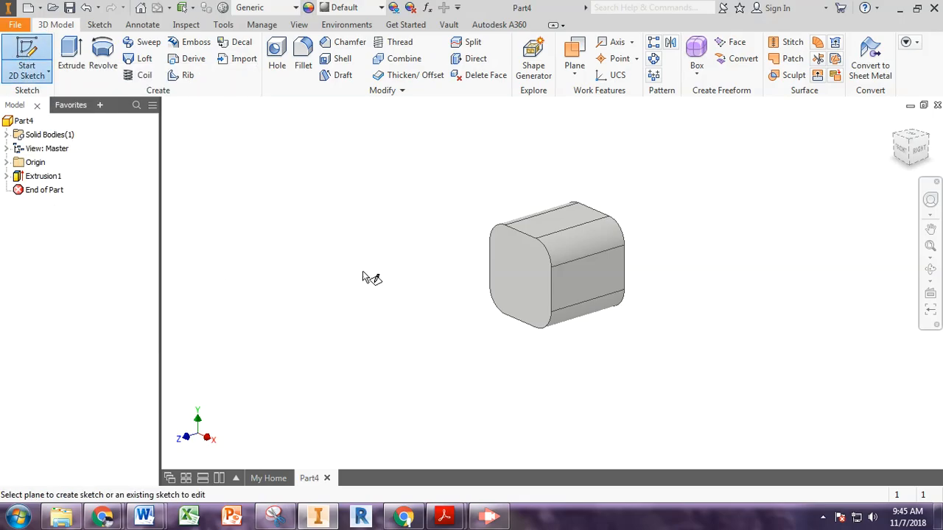
{"action": "left_click", "coordinate": [504, 282]}
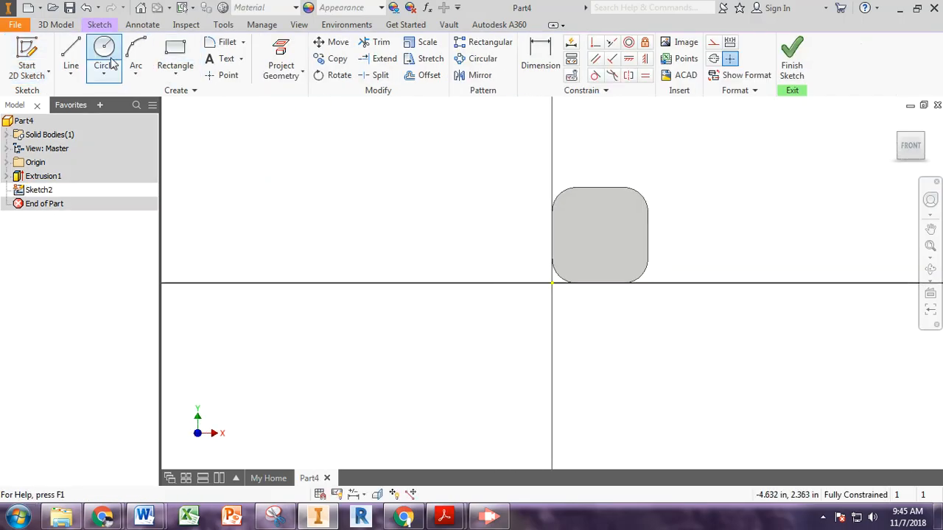
{"action": "left_click", "coordinate": [175, 59]}
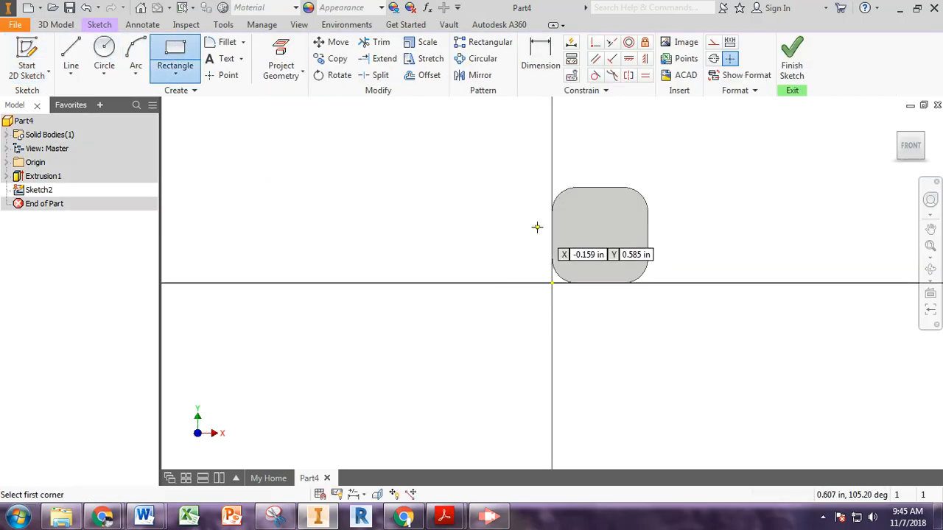
{"action": "left_click", "coordinate": [572, 215]}
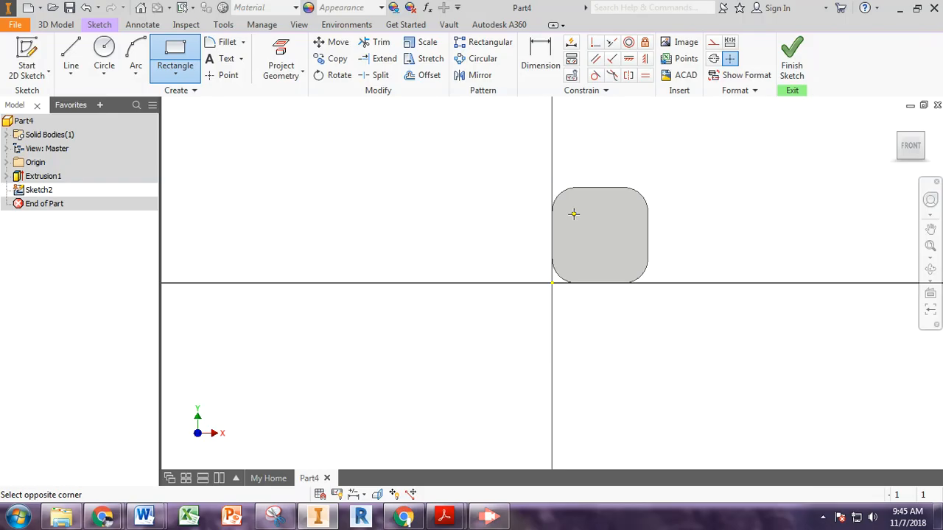
{"action": "left_click", "coordinate": [587, 253]}
{"action": "scroll", "coordinate": [586, 253], "scroll_direction": "up", "scroll_amount": 3}
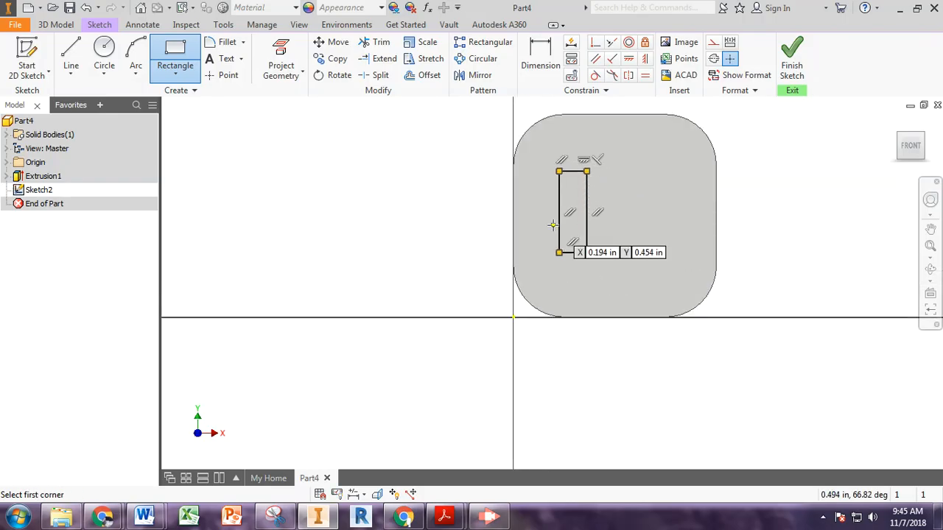
{"action": "key", "text": "Escape"}
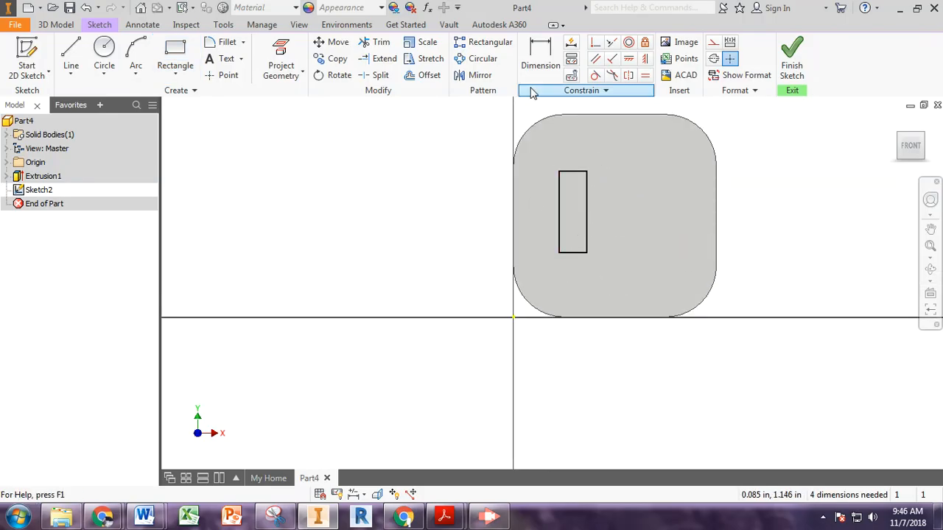
- Dimension the small rectangle's width and set it to 0.06 in
{"action": "left_click", "coordinate": [534, 72]}
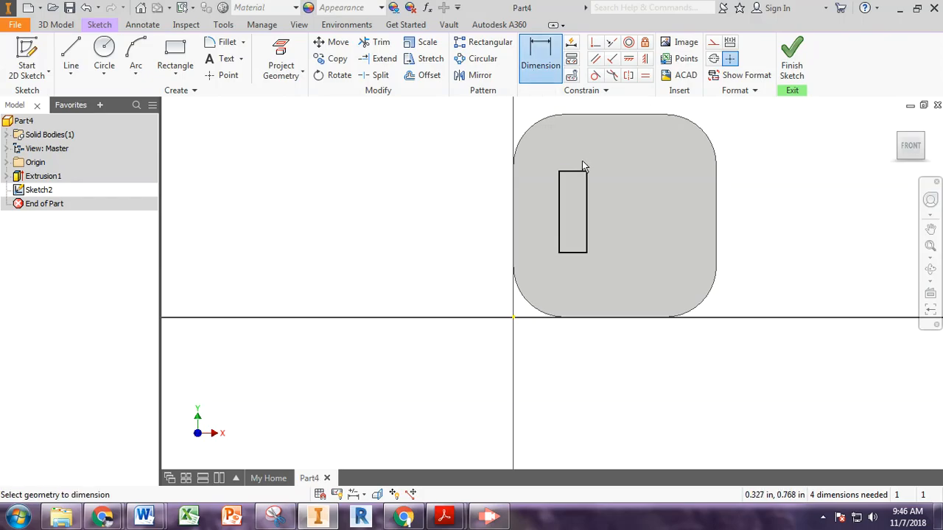
{"action": "left_click", "coordinate": [577, 171]}
{"action": "left_click", "coordinate": [576, 147]}
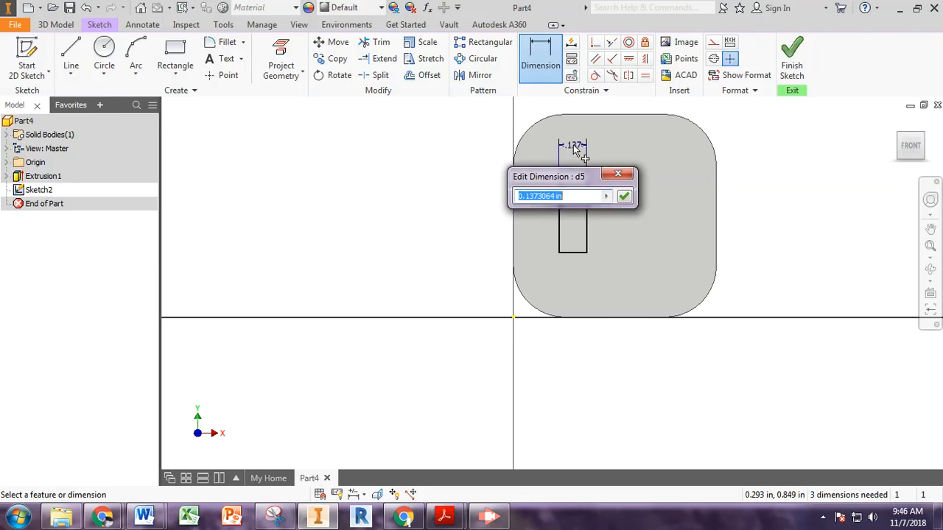
{"action": "type", "text": ".0"}
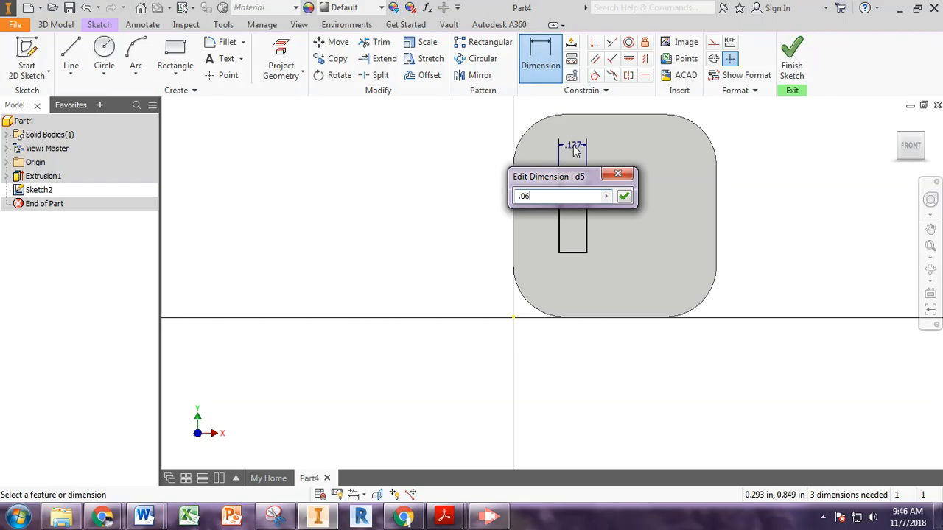
{"action": "type", "text": "6"}
{"action": "key", "text": "Return"}
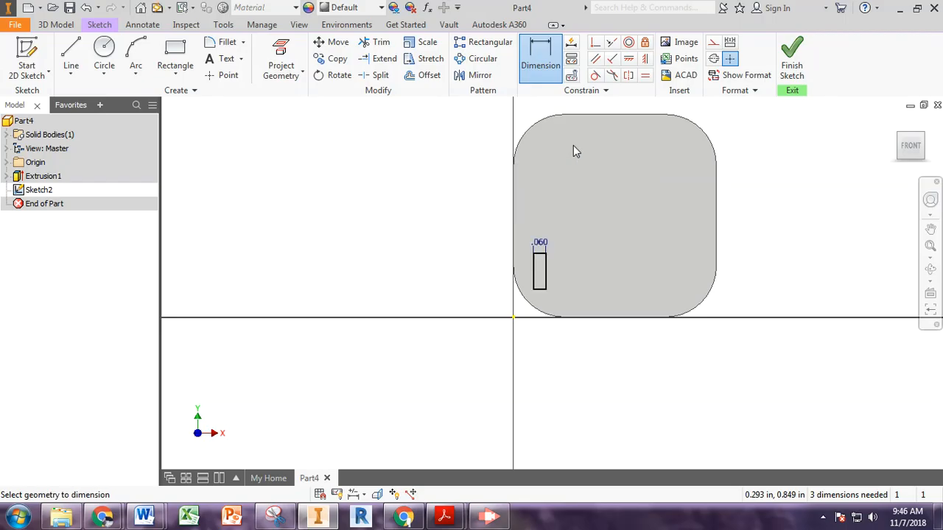
- Dimension the small rectangle's height and set it to 6.6 mm
{"action": "left_click", "coordinate": [548, 272]}
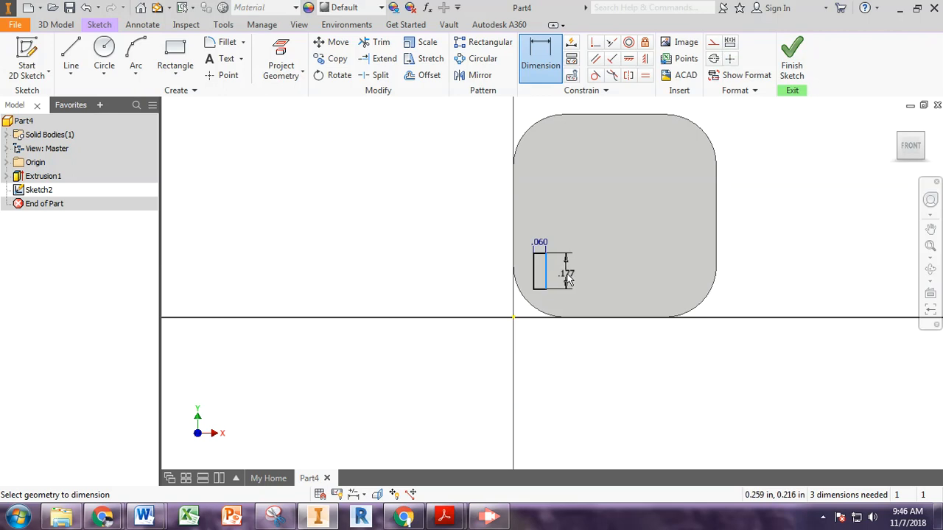
{"action": "left_click", "coordinate": [567, 275]}
{"action": "type", "text": "6.6"}
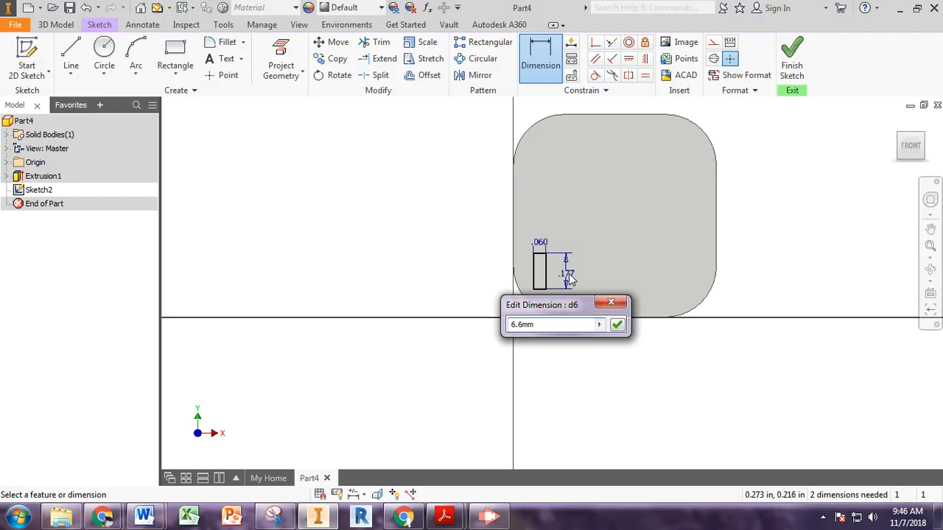
{"action": "type", "text": "mm"}
{"action": "key", "text": "Return"}
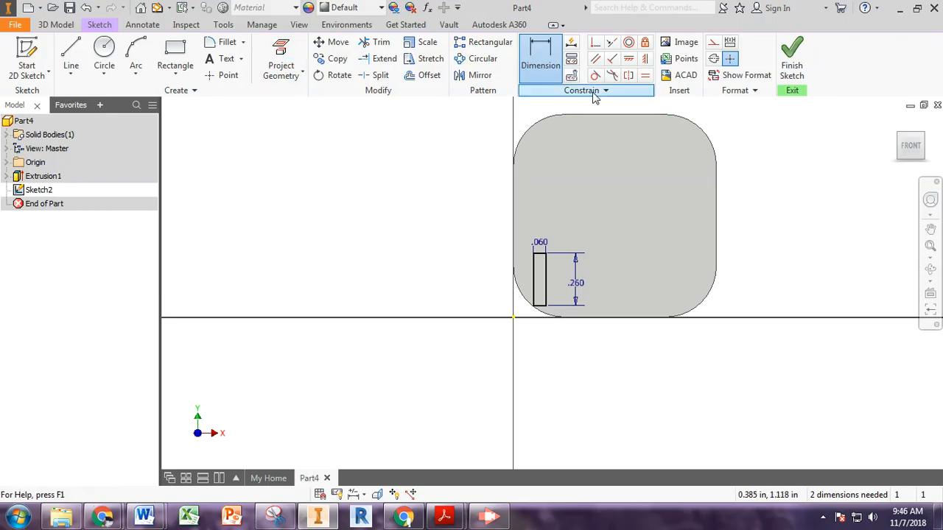
- Project the straight top edge of the block's front face into the sketch
{"action": "left_click", "coordinate": [293, 68]}
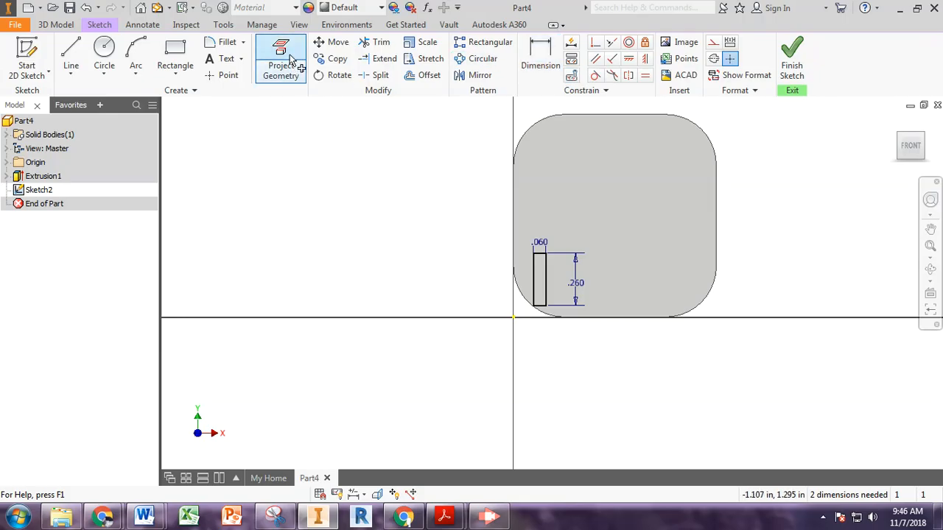
{"action": "left_click", "coordinate": [593, 115]}
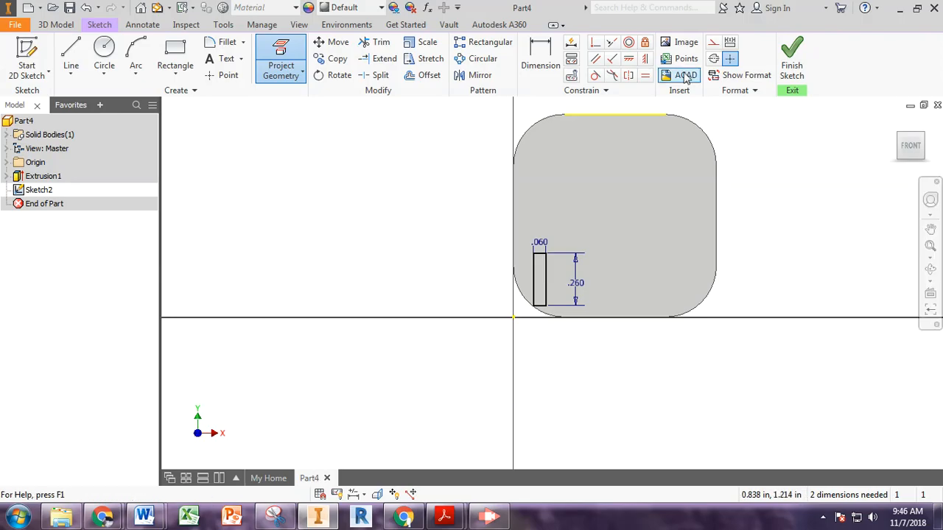
{"action": "left_click", "coordinate": [540, 55]}
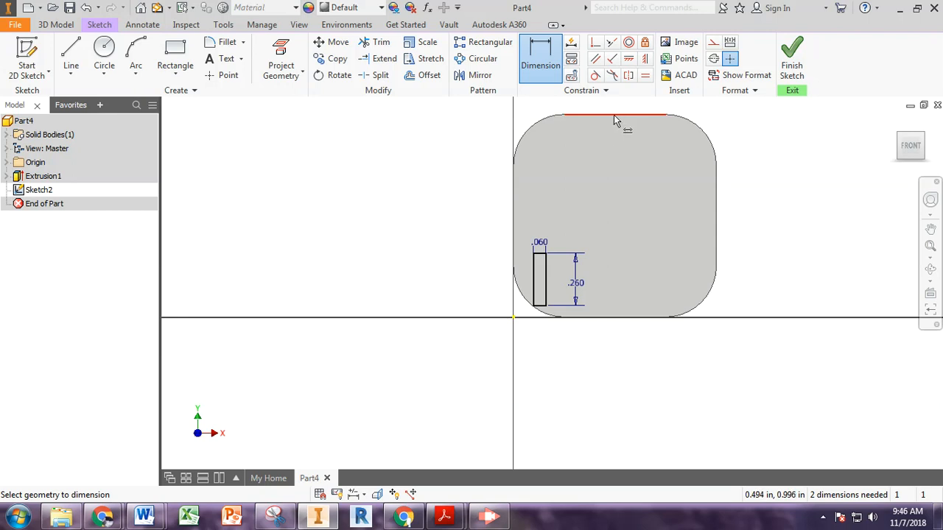
{"action": "left_click", "coordinate": [613, 115]}
{"action": "key", "text": "Escape"}
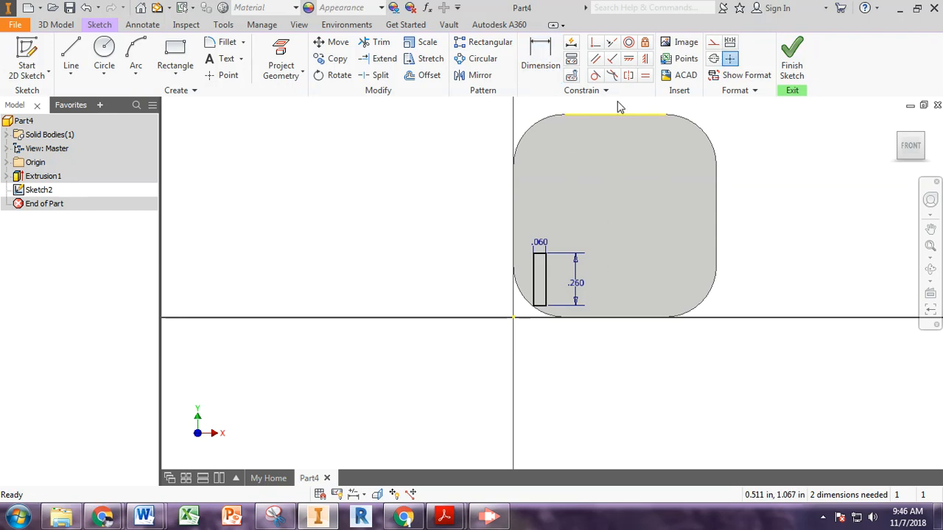
- Project the straight bottom edge of the block's front face into the sketch
{"action": "key", "text": "d"}
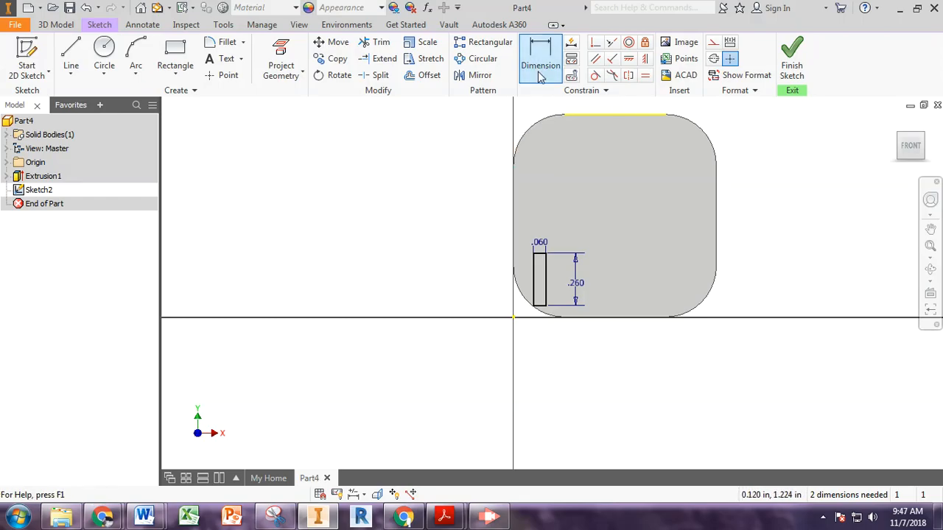
{"action": "left_click", "coordinate": [281, 66]}
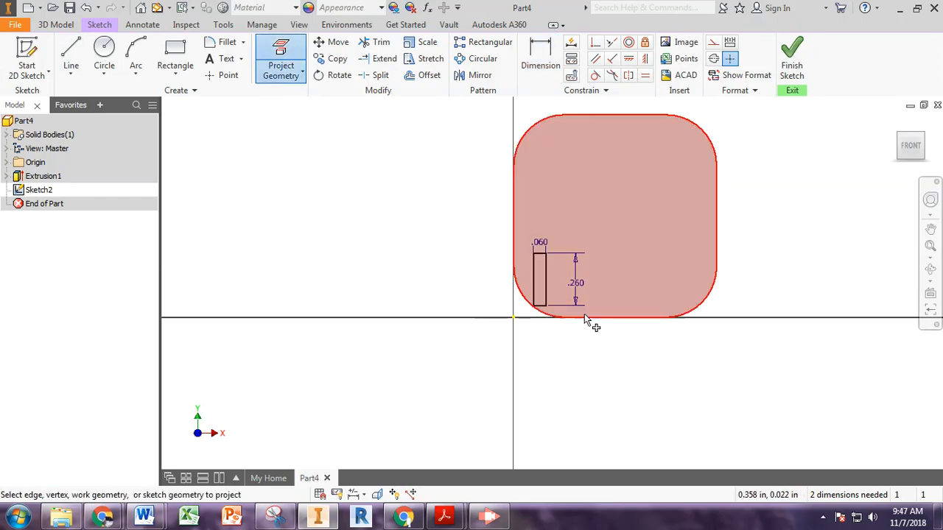
{"action": "left_click", "coordinate": [637, 308]}
- Draw a vertical construction line from the midpoint of the projected top edge to the midpoint of the projected bottom edge
{"action": "left_click", "coordinate": [71, 59]}
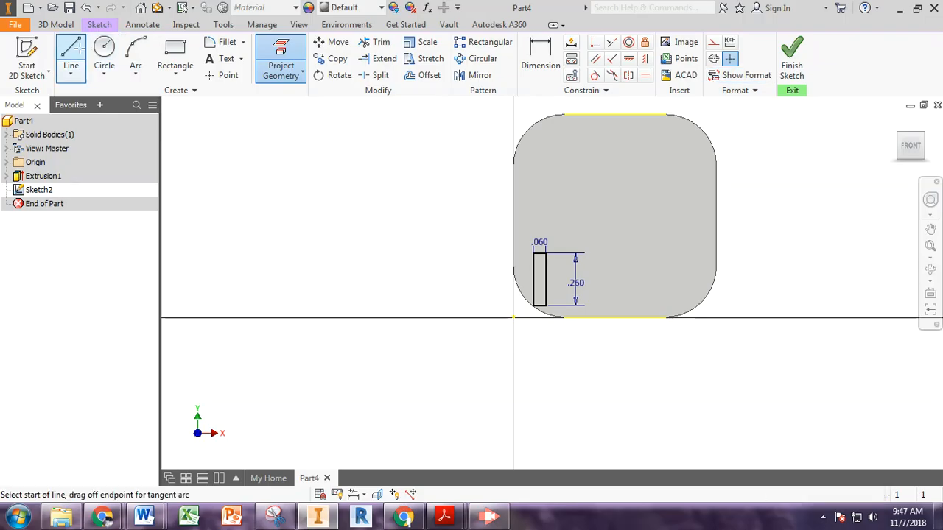
{"action": "left_click", "coordinate": [713, 44]}
{"action": "left_click", "coordinate": [611, 115]}
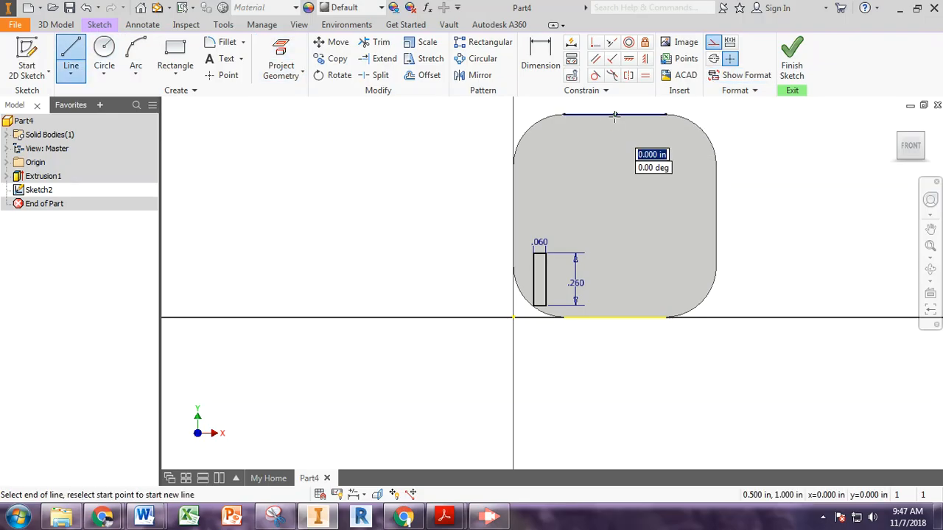
{"action": "left_click", "coordinate": [614, 317]}
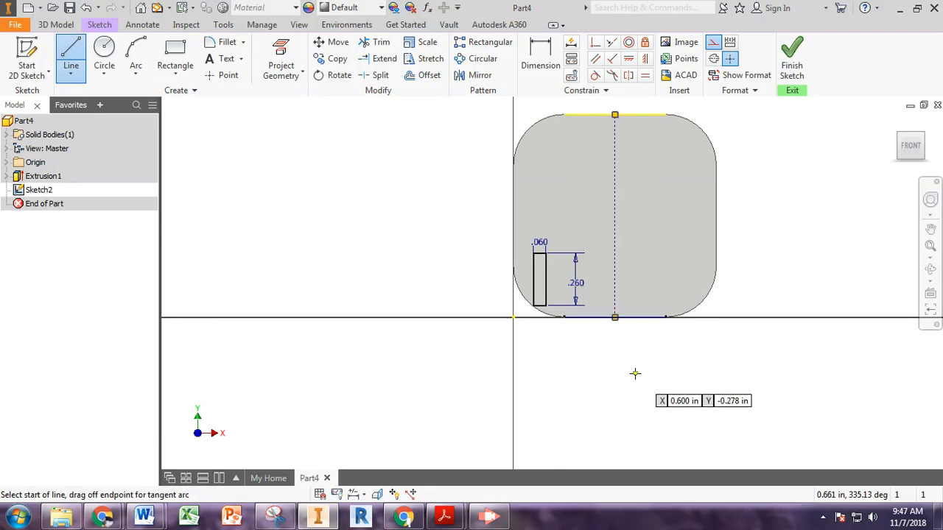
{"action": "key", "text": "Escape"}
- Dimension the distance from the small rectangle's right side to the vertical construction line and set it to 0.53 in
{"action": "left_click", "coordinate": [547, 53]}
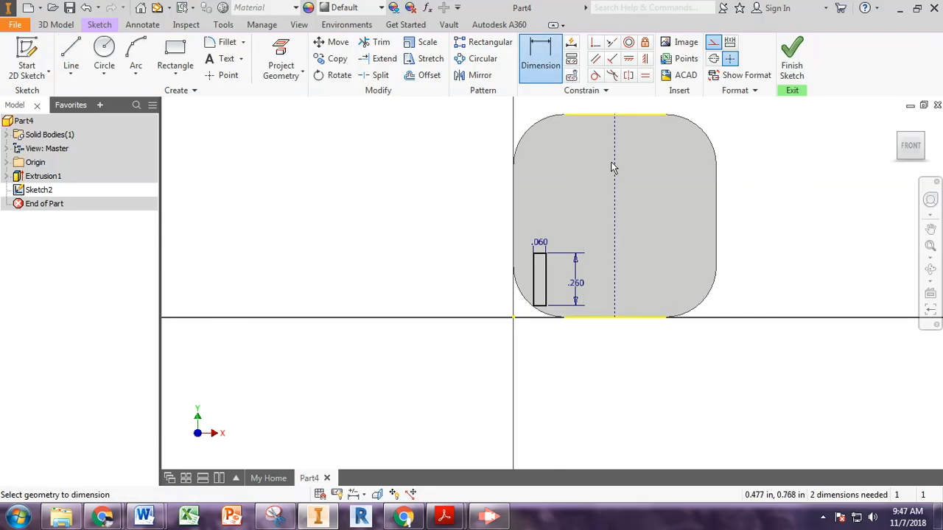
{"action": "left_click", "coordinate": [616, 169]}
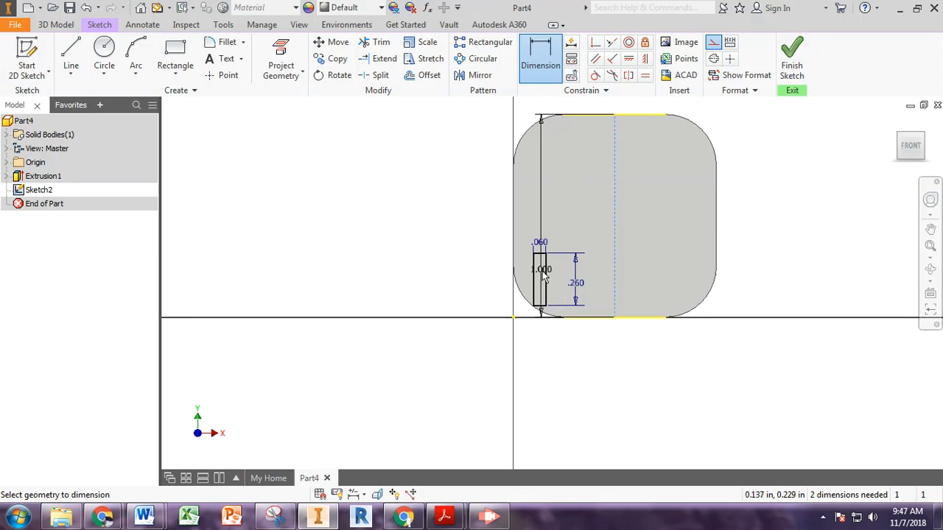
{"action": "key", "text": "Escape"}
{"action": "scroll", "coordinate": [540, 254], "scroll_direction": "up", "scroll_amount": 2}
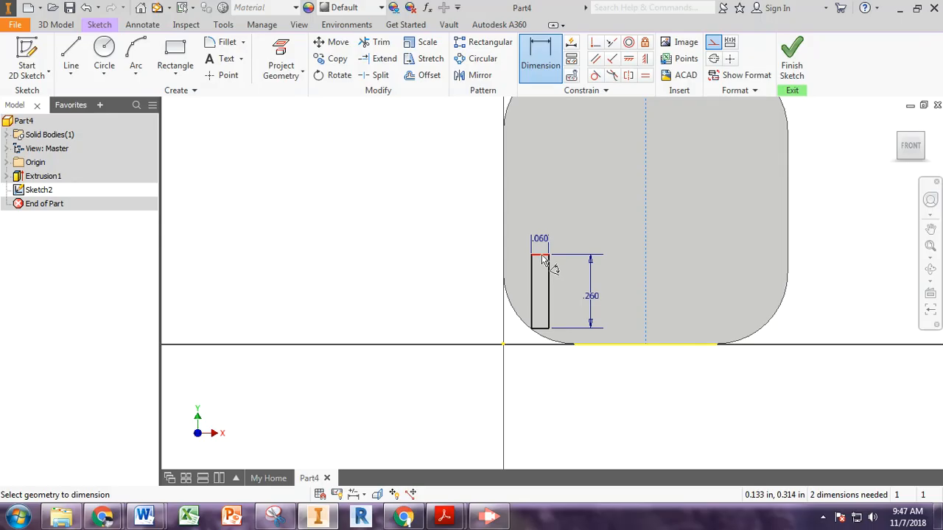
{"action": "left_click", "coordinate": [549, 260]}
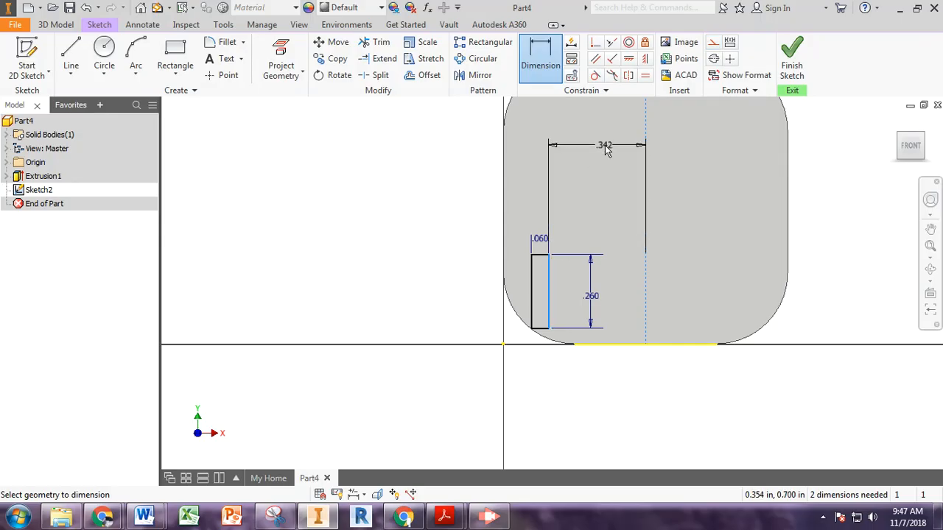
{"action": "left_click", "coordinate": [606, 149]}
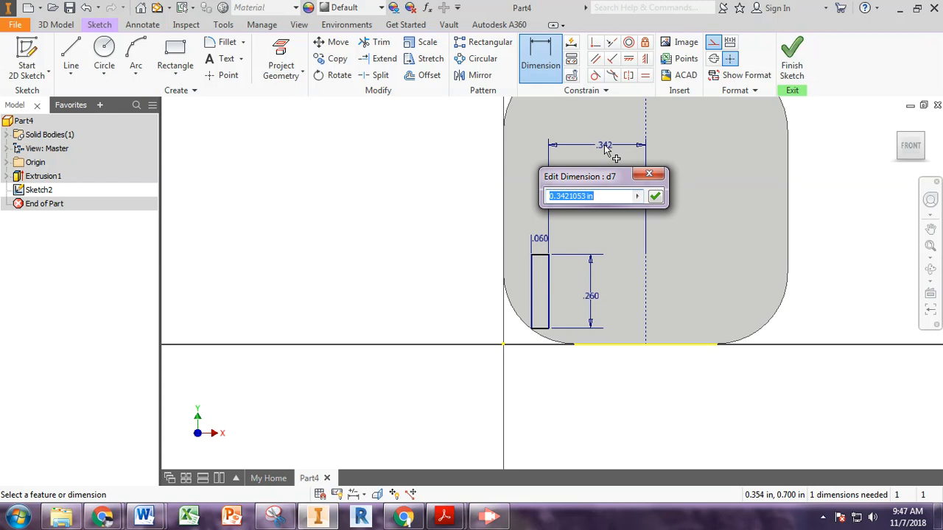
{"action": "type", "text": "."}
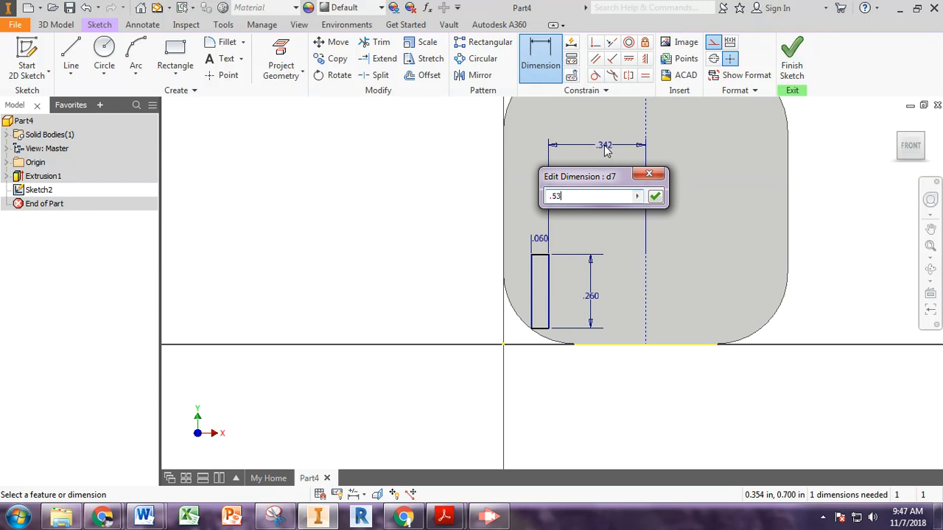
{"action": "type", "text": "53"}
{"action": "key", "text": "Return"}
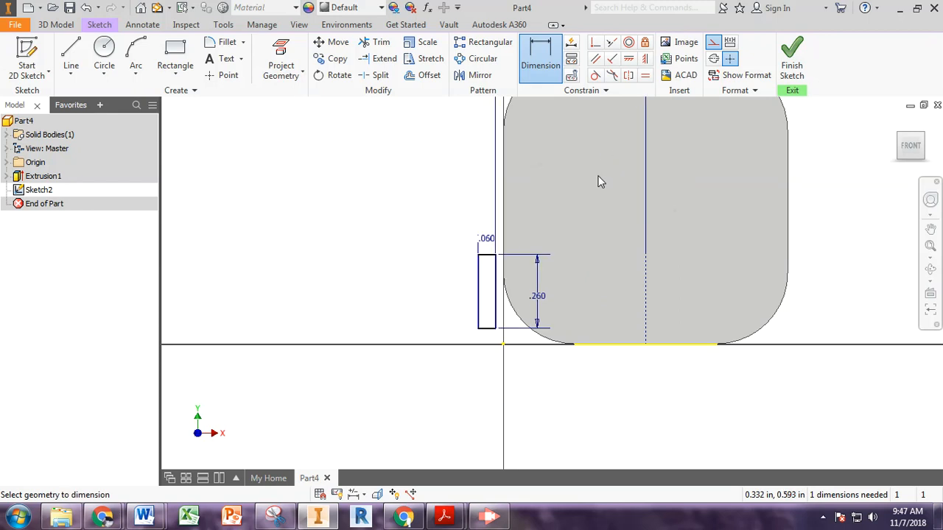
- Change the distance between the small rectangle and the vertical construction line to .25+.03 in
{"action": "scroll", "coordinate": [612, 232], "scroll_direction": "down", "scroll_amount": 2}
{"action": "left_click", "coordinate": [608, 131]}
{"action": "left_click", "coordinate": [603, 149]}
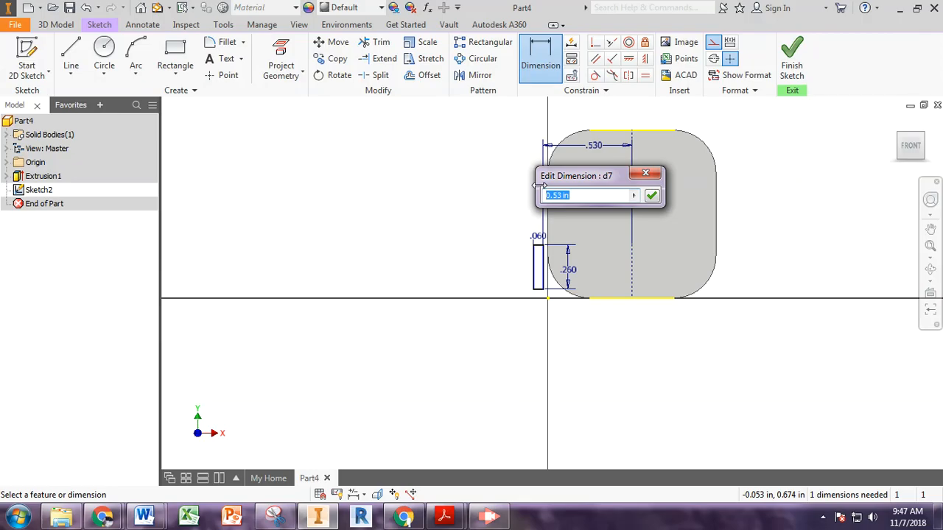
{"action": "type", "text": ".25+.03"}
{"action": "key", "text": "Return"}
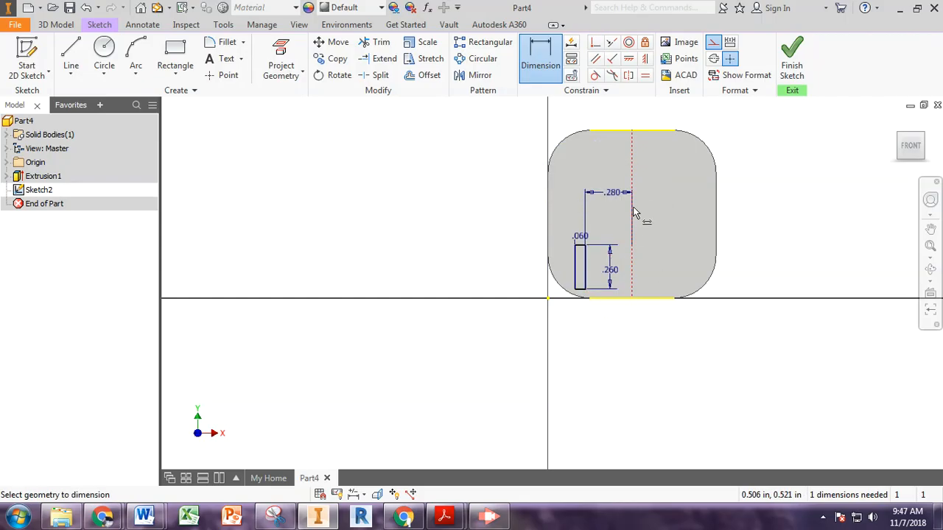
{"action": "key", "text": "Escape"}
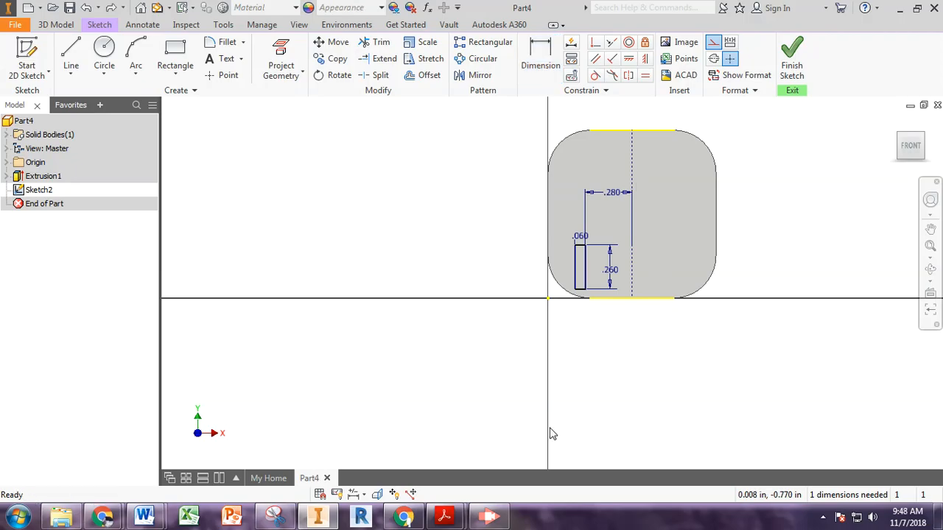
- Dimension the distance from the projected top edge to the small rectangle's top side and set it to 0.2 in
{"action": "left_click", "coordinate": [540, 55]}
{"action": "left_click", "coordinate": [612, 132]}
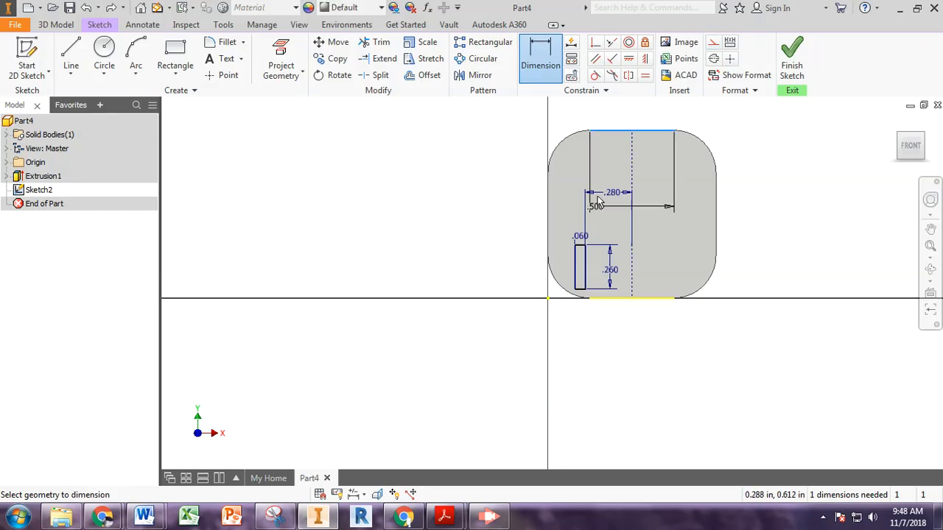
{"action": "left_click", "coordinate": [580, 244]}
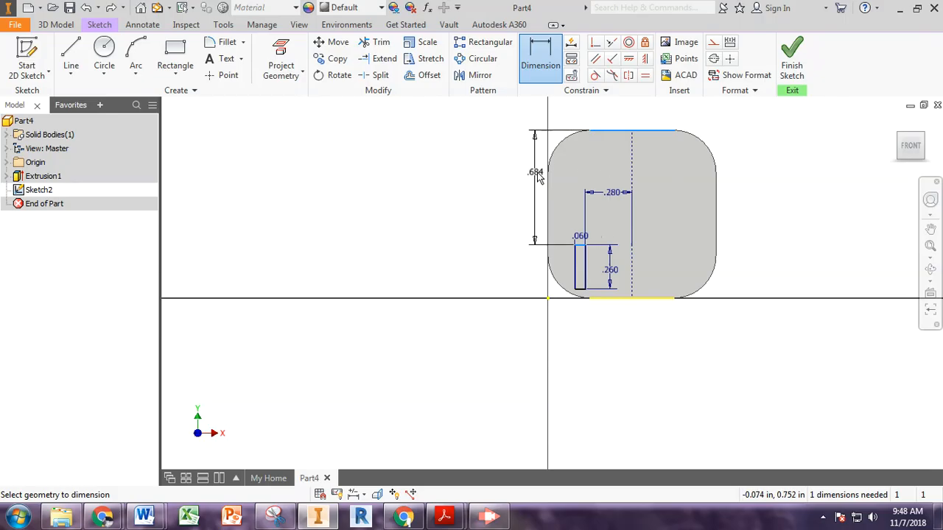
{"action": "left_click", "coordinate": [525, 181]}
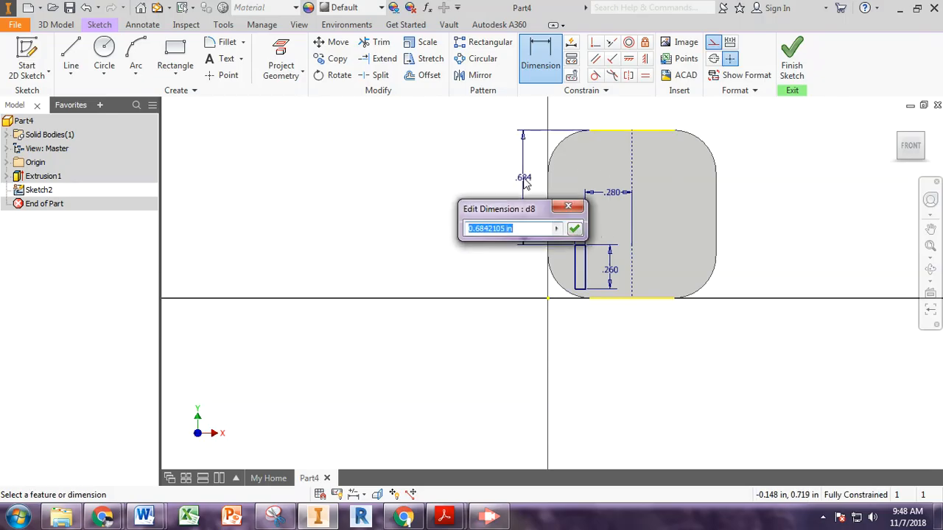
{"action": "type", "text": ".2"}
{"action": "key", "text": "Return"}
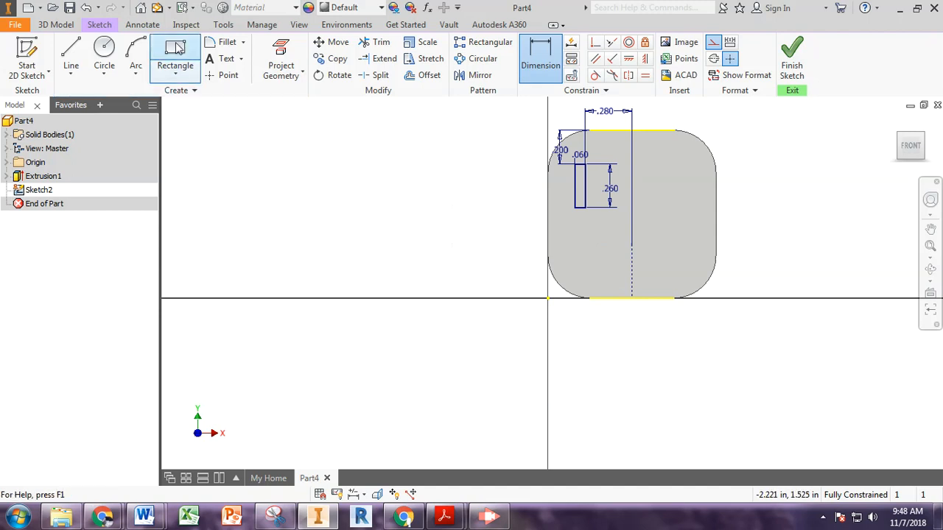
{"action": "key", "text": "Escape"}
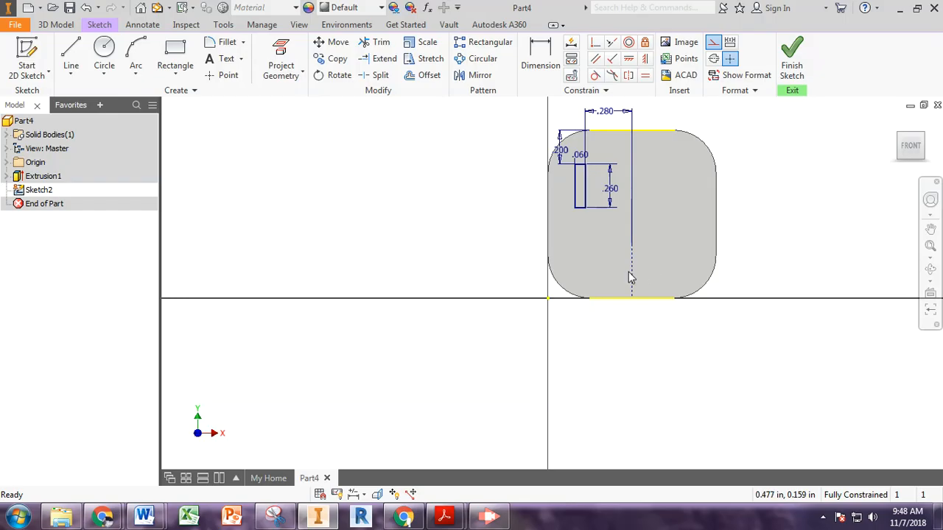
- Mirror the small rectangle about the vertical construction line to the other half of the front face
{"action": "left_click", "coordinate": [487, 83]}
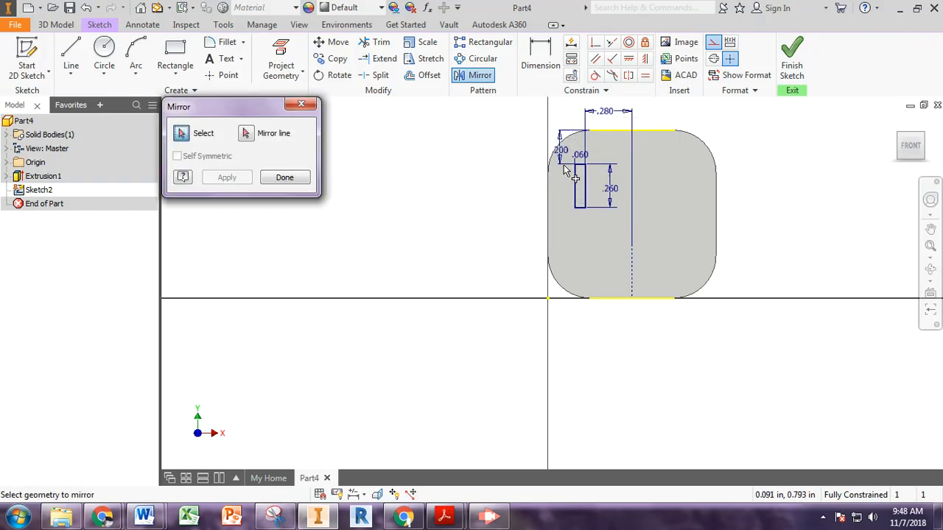
{"action": "left_click_drag", "start_coordinate": [567, 160], "coordinate": [598, 224]}
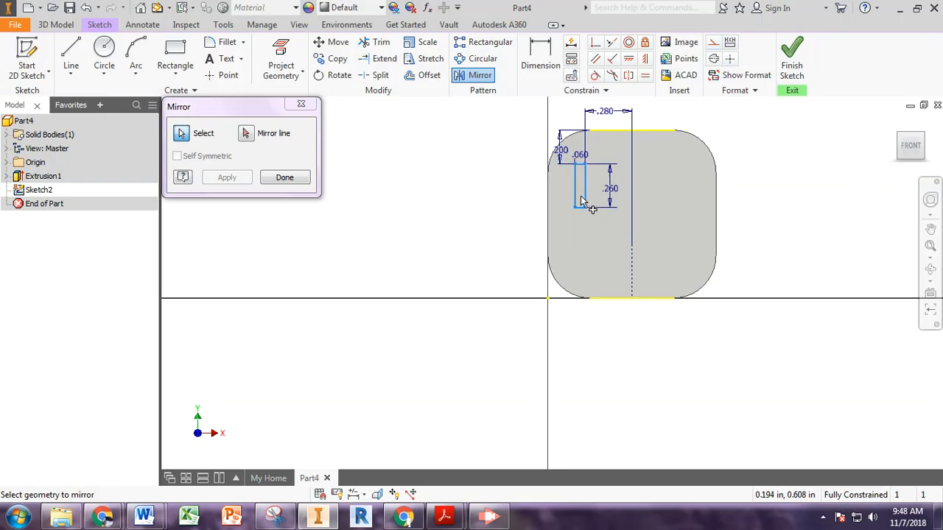
{"action": "left_click", "coordinate": [246, 135]}
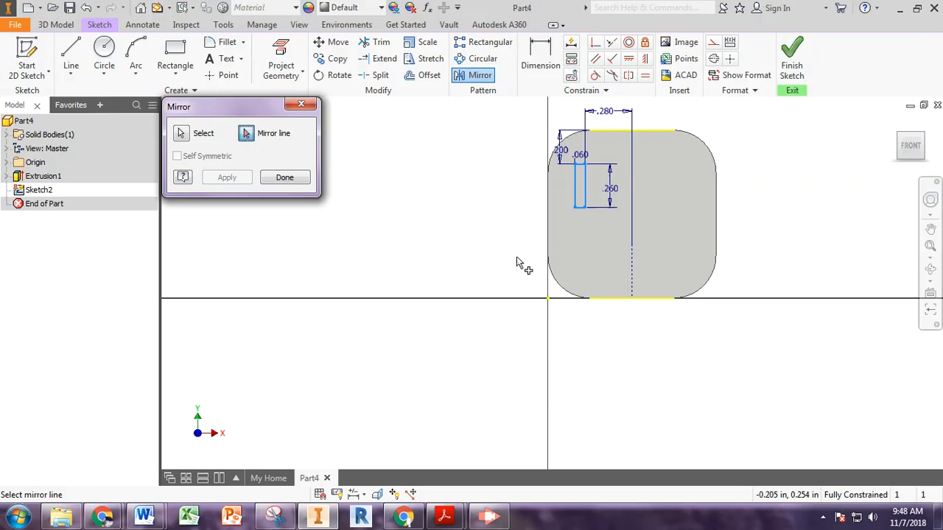
{"action": "left_click", "coordinate": [631, 282]}
{"action": "left_click", "coordinate": [631, 283]}
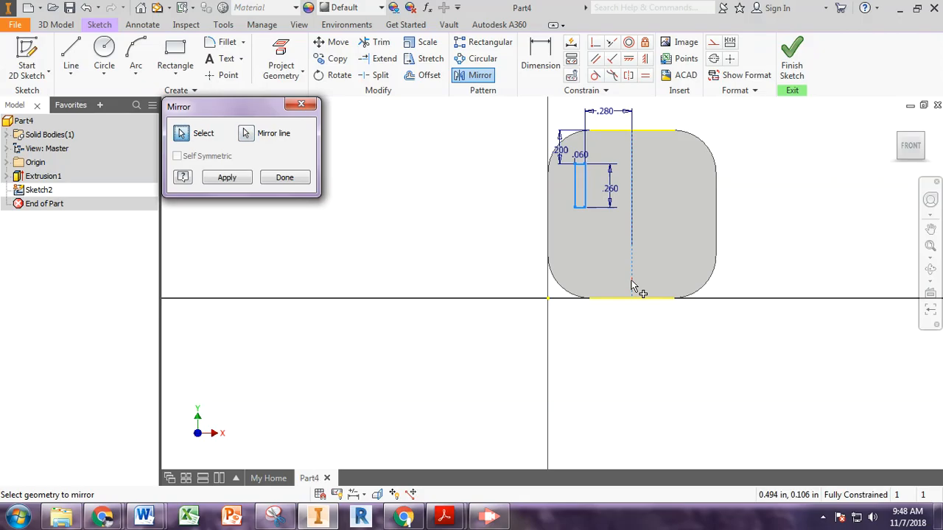
{"action": "left_click", "coordinate": [237, 181]}
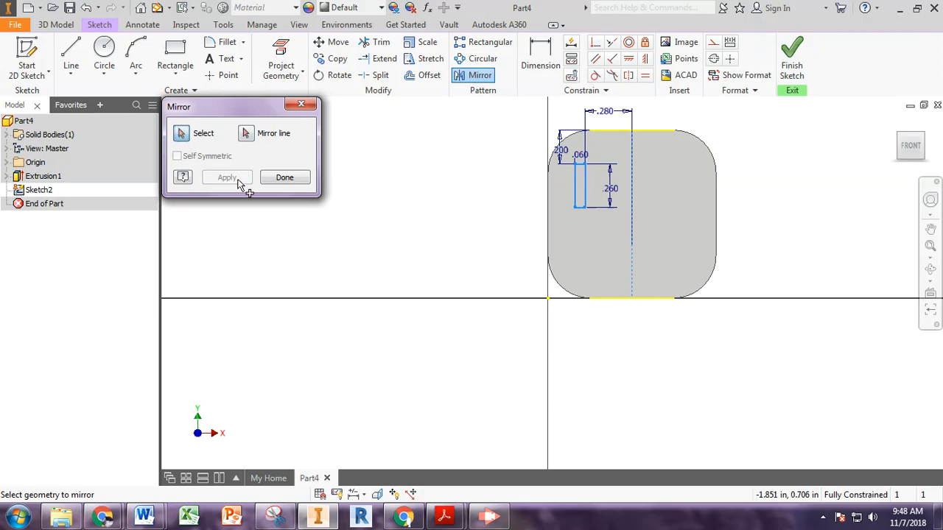
{"action": "left_click", "coordinate": [280, 179]}
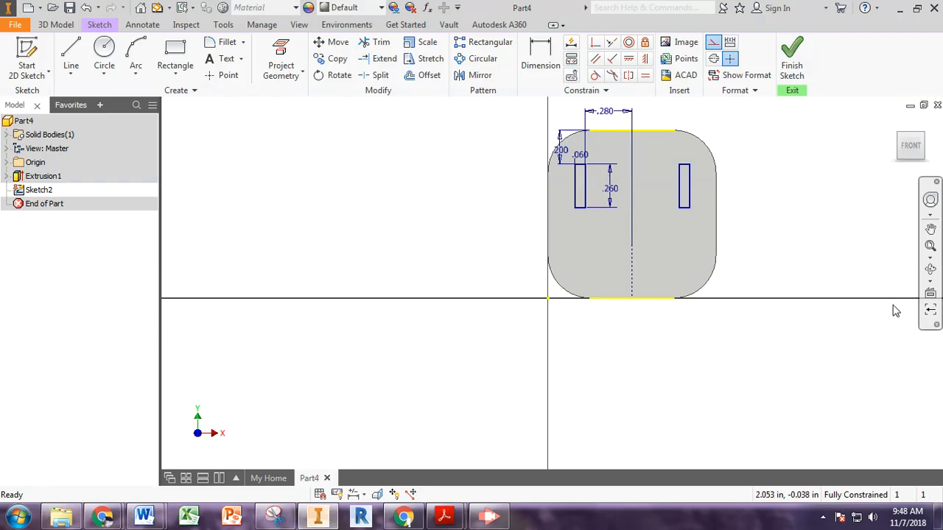
{"action": "key", "text": "alt"}
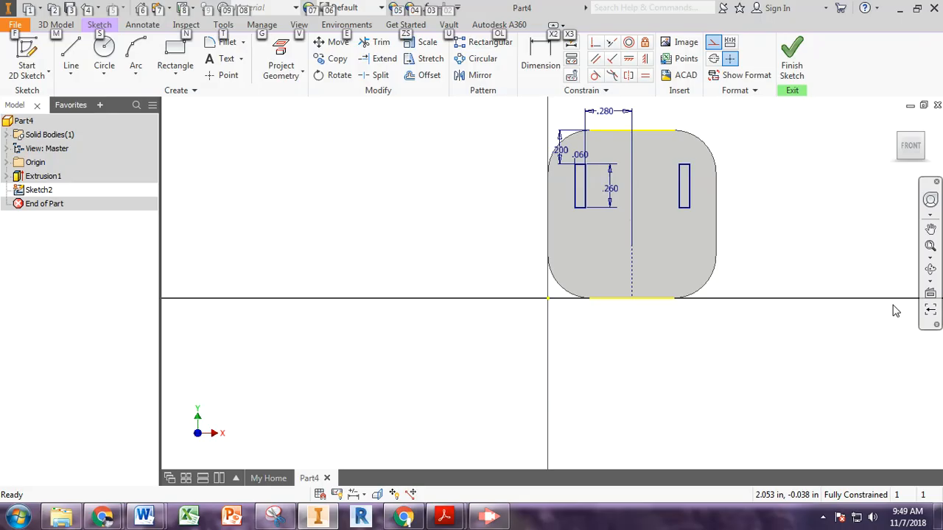
{"action": "key", "text": "alt"}
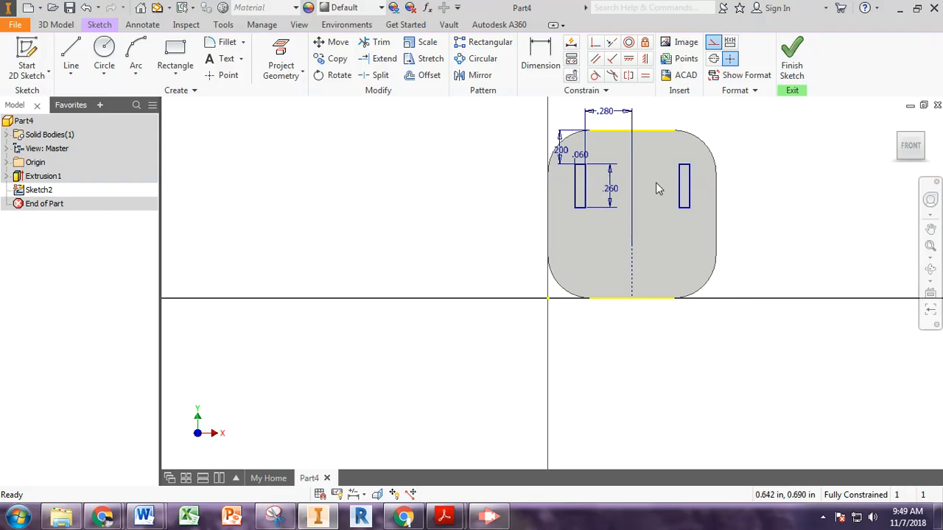
- Change the rectangle's distance from the vertical construction line to 0.25 in - 0.03 in
{"action": "double_click", "coordinate": [607, 114]}
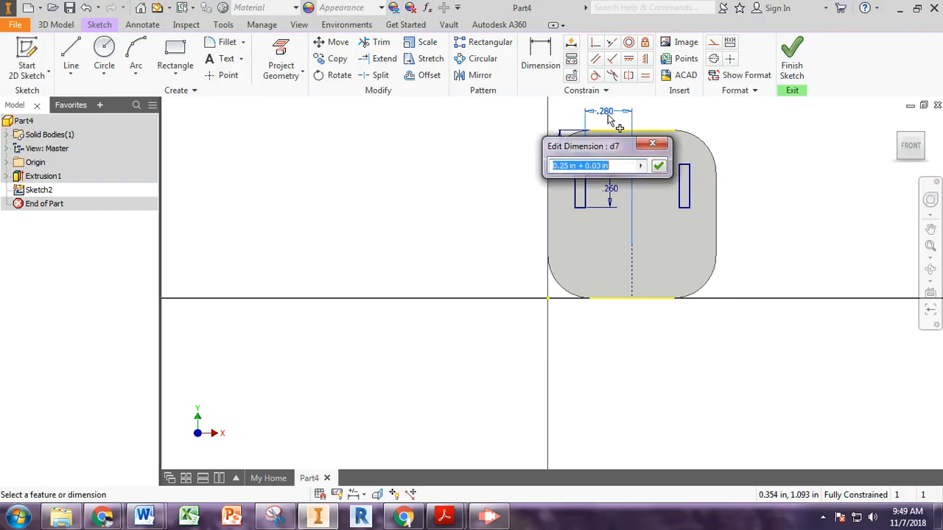
{"action": "left_click", "coordinate": [629, 166]}
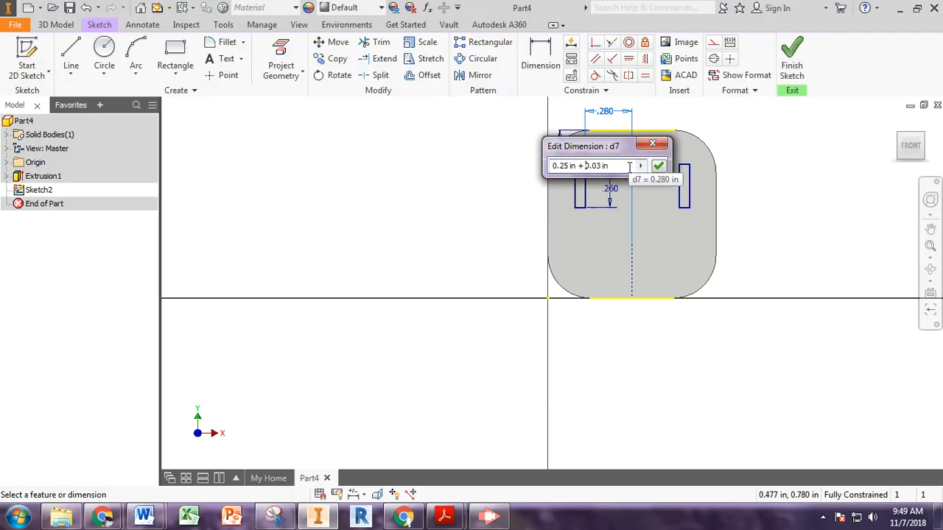
{"action": "key", "text": "BackSpace"}
{"action": "type", "text": "-"}
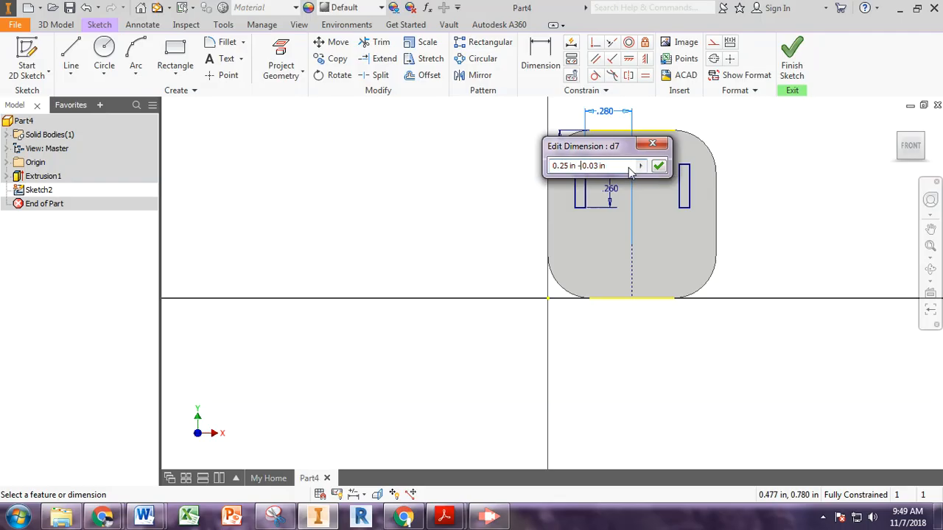
{"action": "key", "text": "Return"}
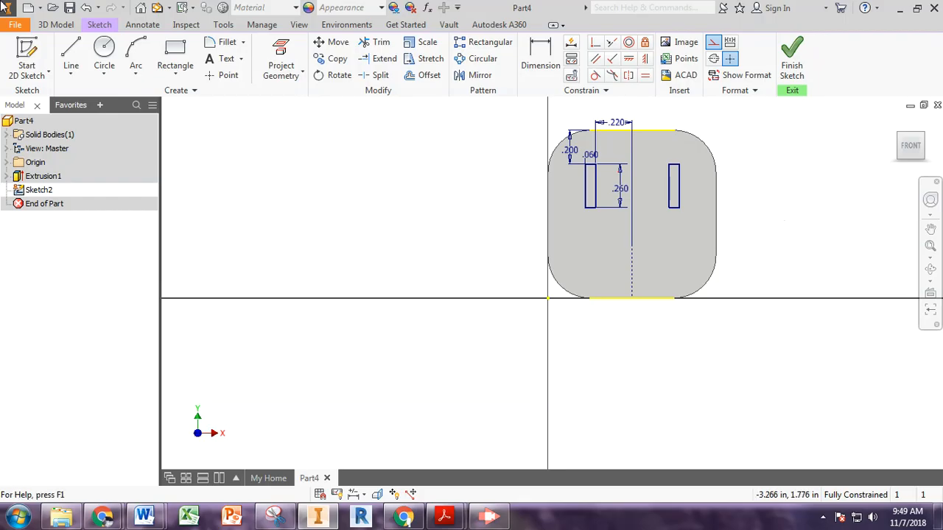
- Extrude both small rectangles 18.2 mm outward from the block's front face as prongs
{"action": "left_click", "coordinate": [57, 25]}
{"action": "left_click", "coordinate": [71, 55]}
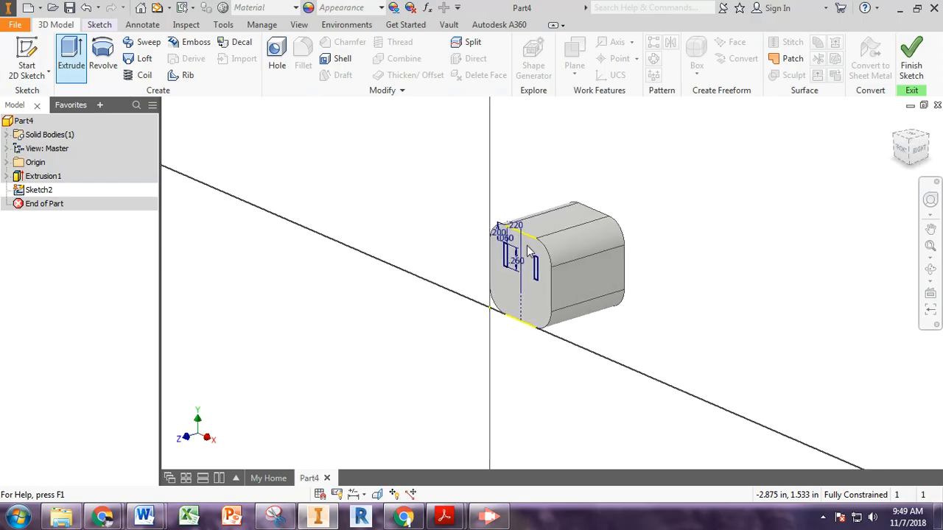
{"action": "left_click", "coordinate": [513, 268]}
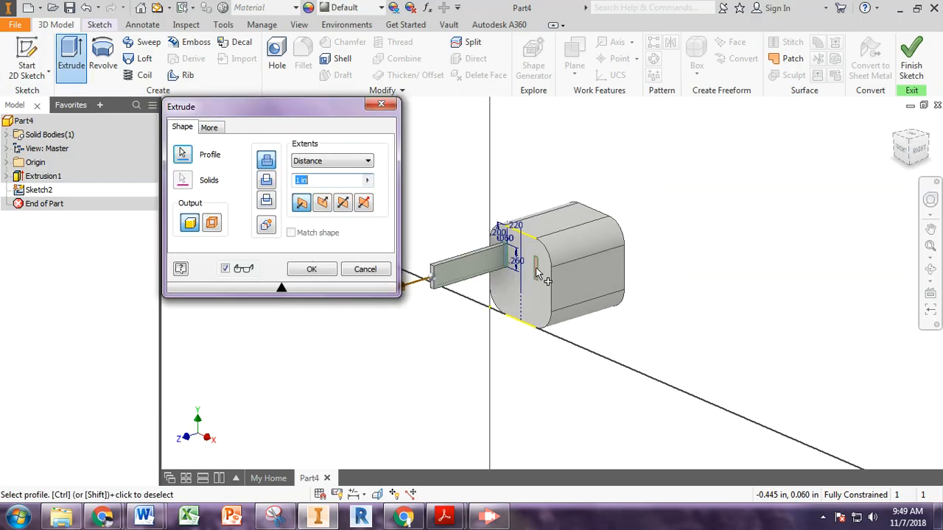
{"action": "left_click", "coordinate": [536, 267]}
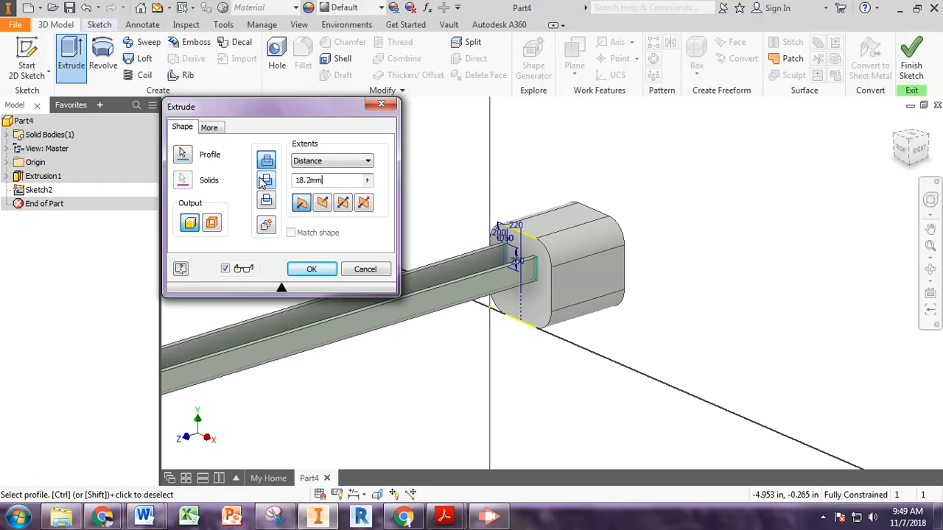
{"action": "left_click", "coordinate": [314, 270]}
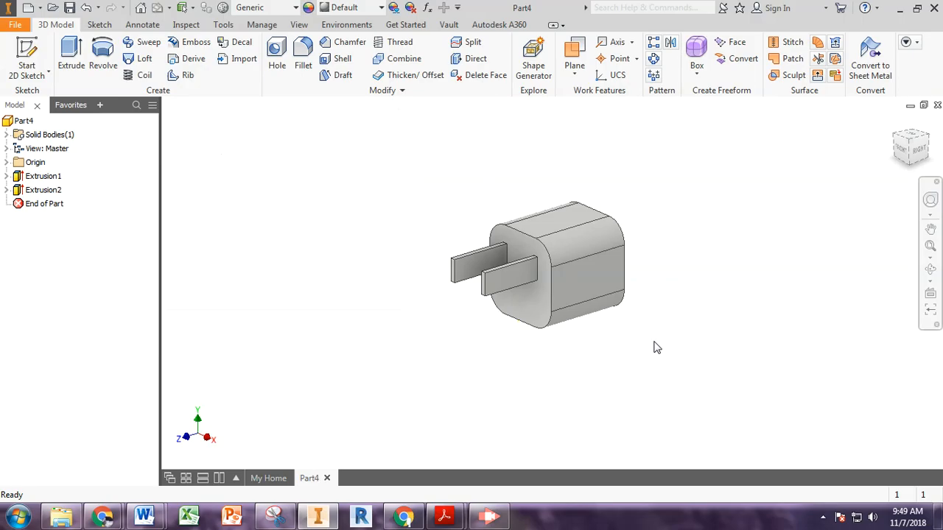
- Start a sketch on the block's back face and draw a rectangle about 0.47 by 0.14 in near its lower edge
{"action": "middle_click_drag", "start_coordinate": [533, 362], "coordinate": [305, 368], "text": "shift"}
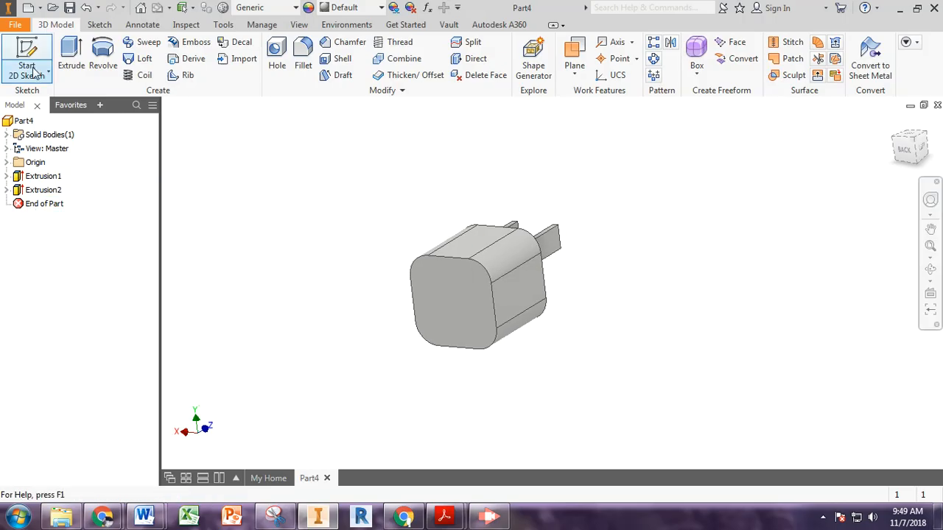
{"action": "left_click", "coordinate": [26, 55]}
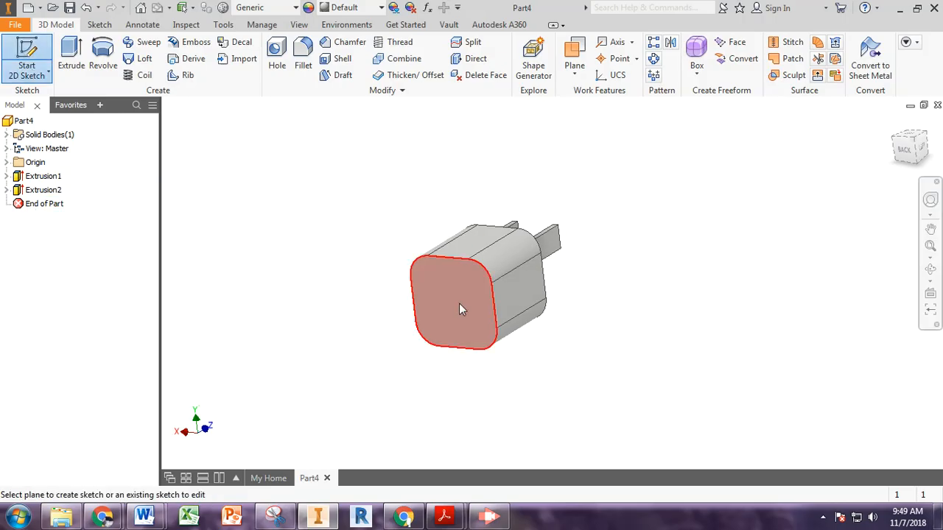
{"action": "left_click", "coordinate": [459, 306]}
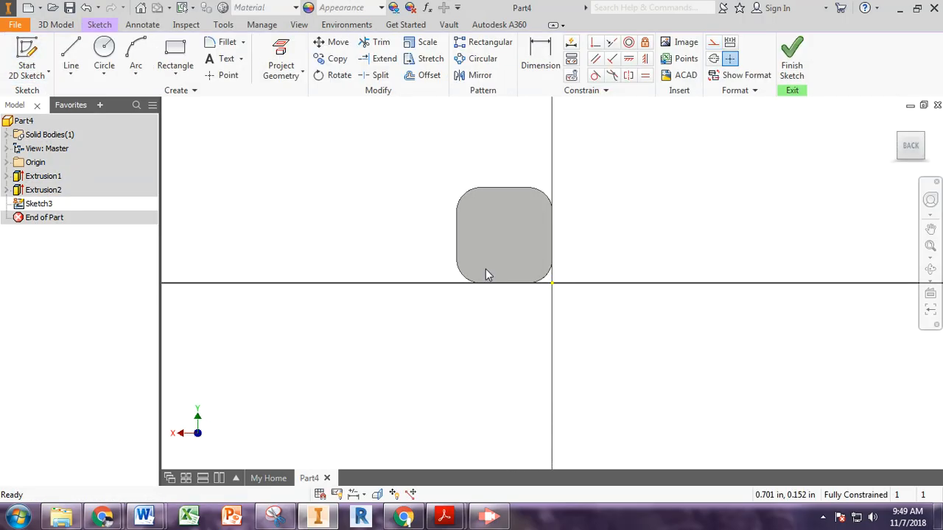
{"action": "left_click", "coordinate": [170, 65]}
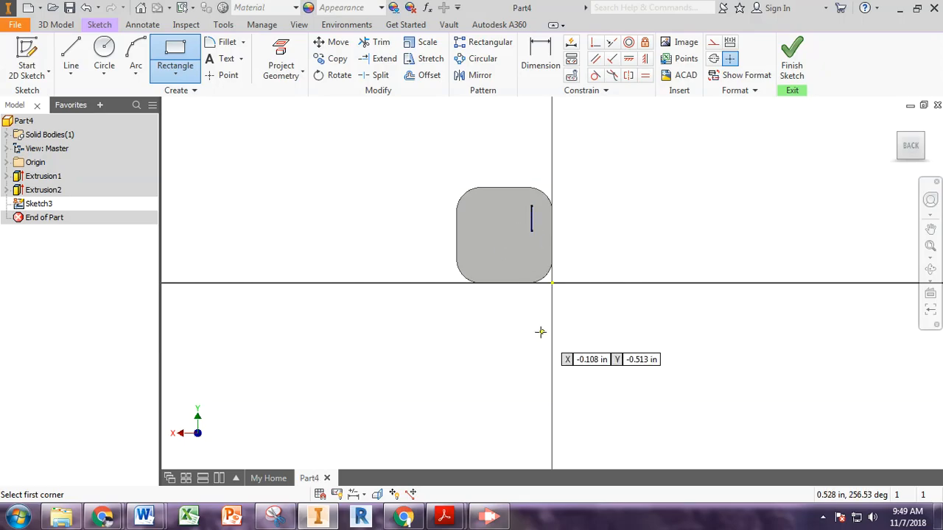
{"action": "left_click", "coordinate": [524, 266]}
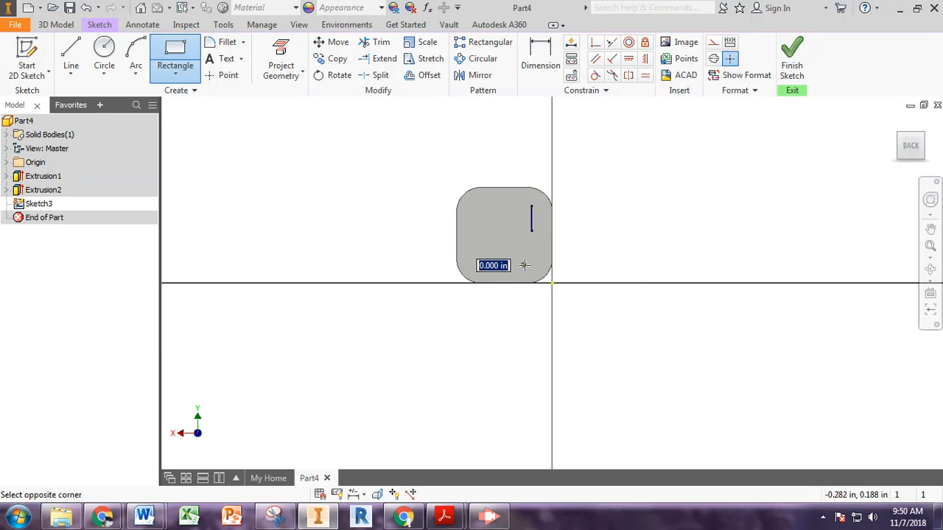
{"action": "left_click", "coordinate": [480, 253]}
{"action": "key", "text": "Escape"}
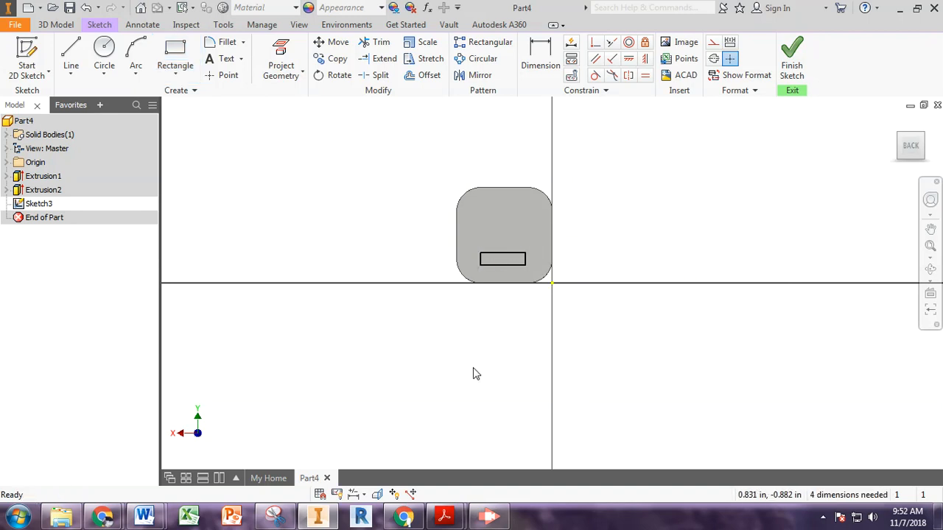
- Dimension the back-face rectangle to 0.5 in wide and 0.2 in high
{"action": "left_click", "coordinate": [540, 57]}
{"action": "left_click", "coordinate": [507, 266]}
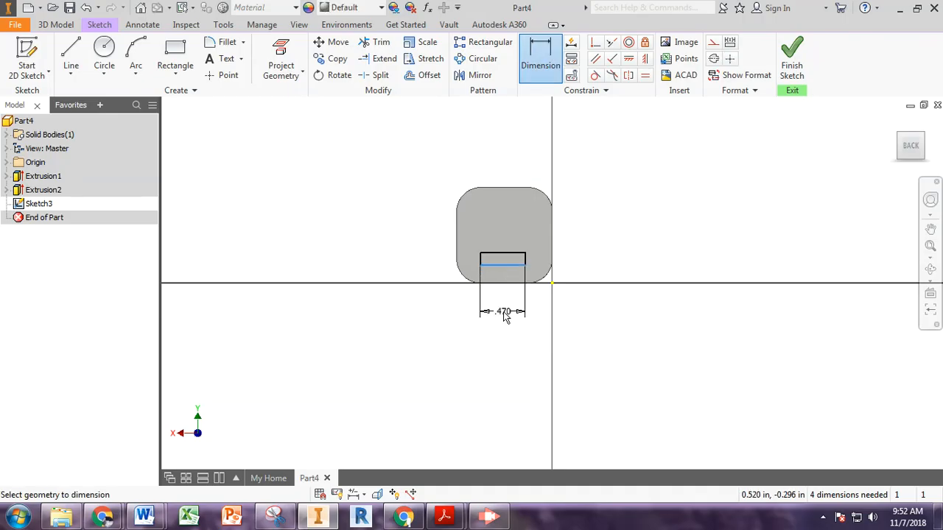
{"action": "left_click", "coordinate": [504, 312]}
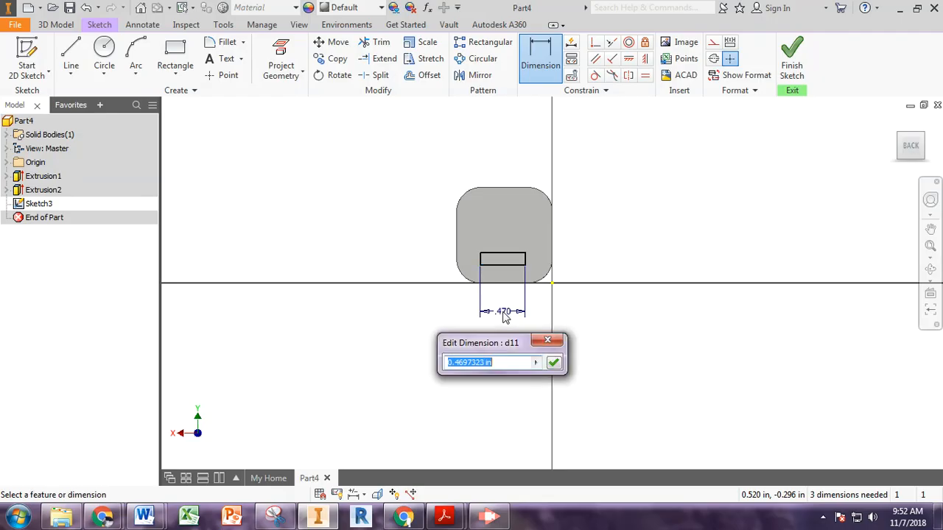
{"action": "type", "text": ".5"}
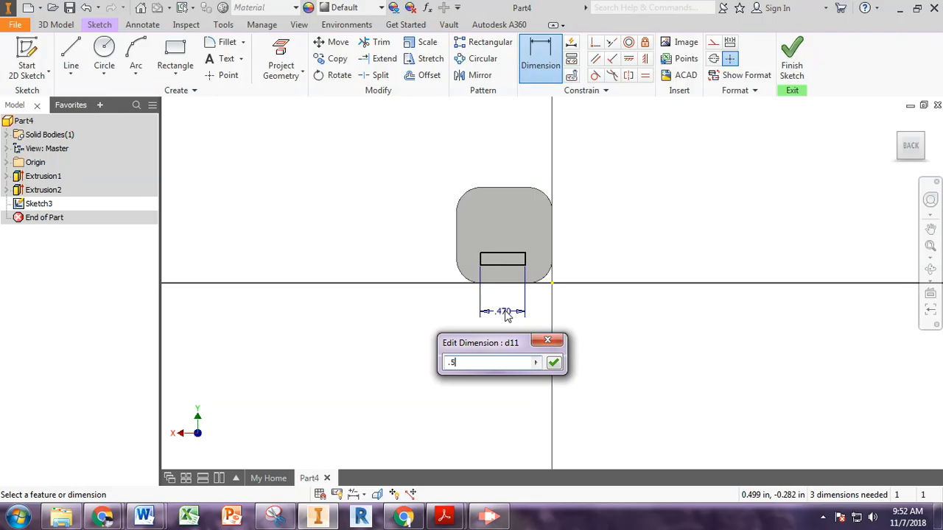
{"action": "key", "text": "Return"}
{"action": "left_click", "coordinate": [477, 264]}
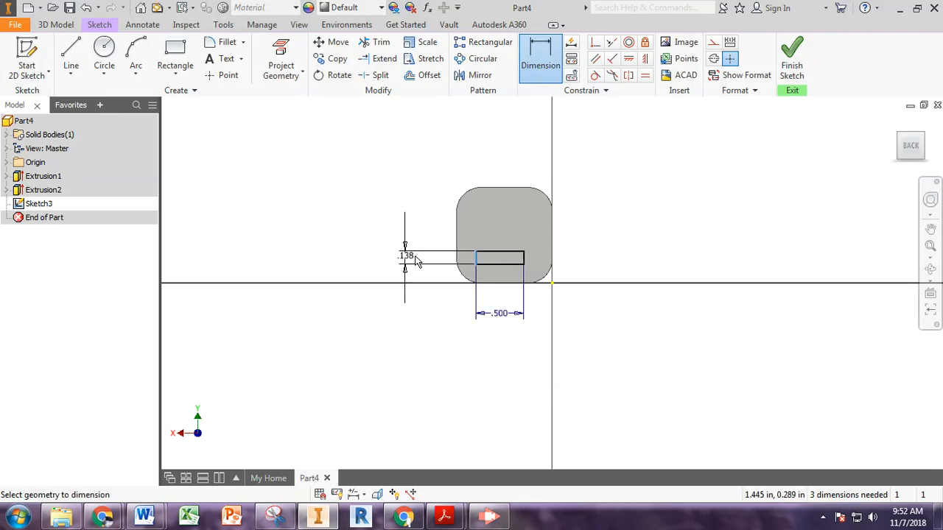
{"action": "left_click", "coordinate": [372, 263]}
{"action": "type", "text": ".2"}
{"action": "key", "text": "Return"}
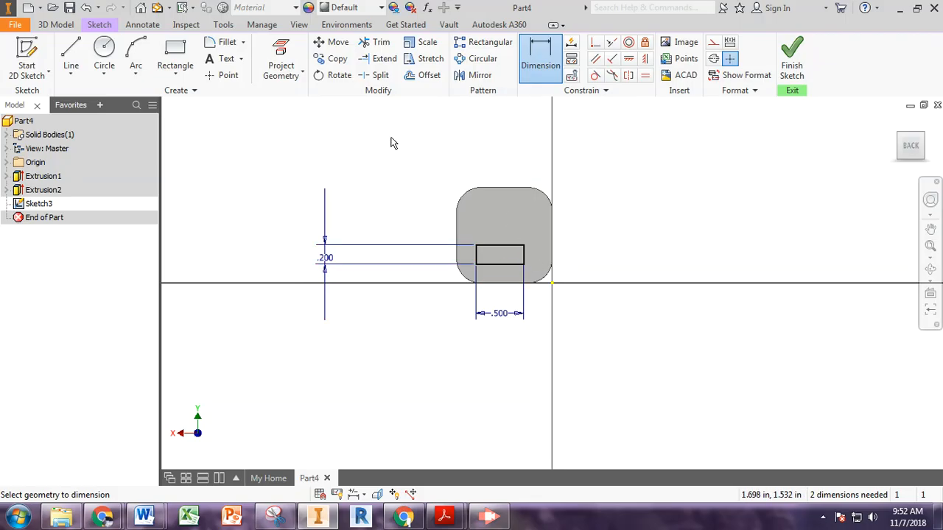
- Align the midpoint of the rectangle's top side vertically with the midpoint of the block's top edge
{"action": "left_click", "coordinate": [645, 59]}
{"action": "left_click", "coordinate": [506, 188]}
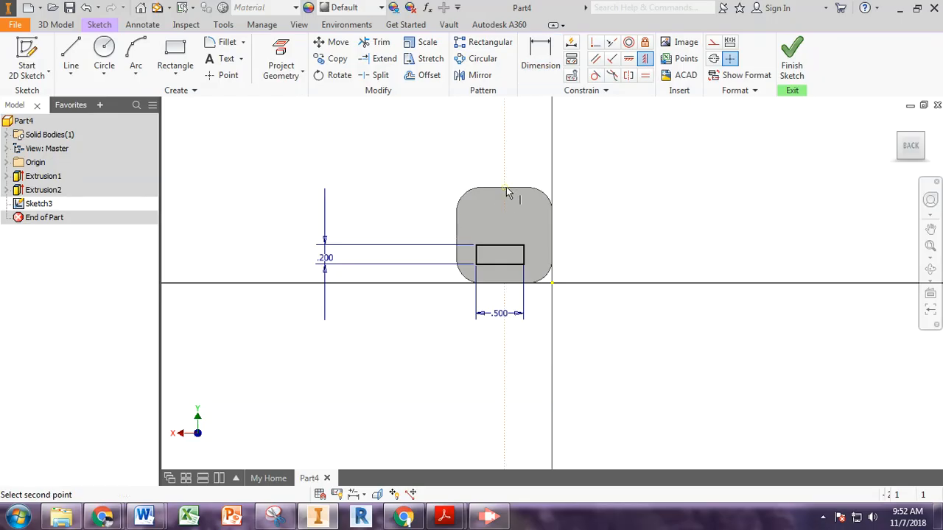
{"action": "left_click", "coordinate": [500, 248]}
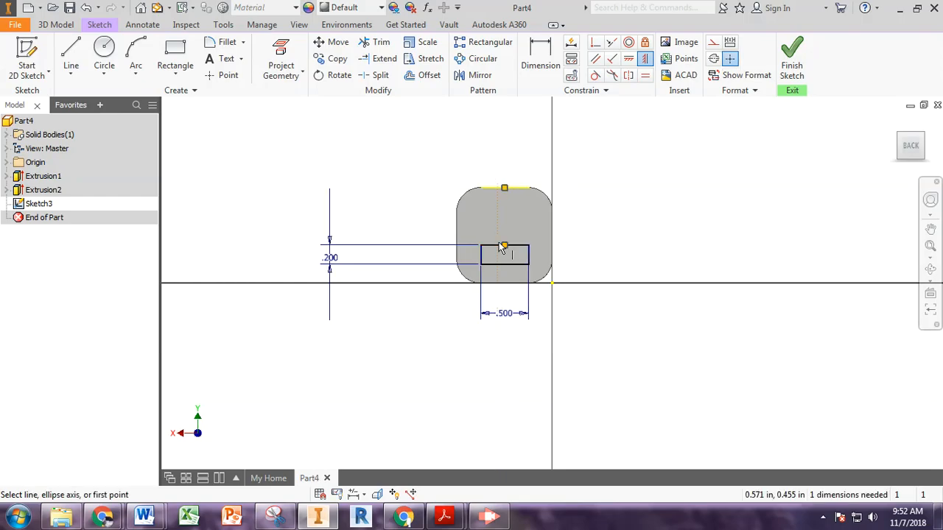
- Dimension the distance from the block's bottom edge to the rectangle's bottom side at 0.2 in
{"action": "left_click", "coordinate": [539, 57]}
{"action": "left_click", "coordinate": [497, 284]}
{"action": "left_click", "coordinate": [505, 265]}
{"action": "left_click", "coordinate": [598, 274]}
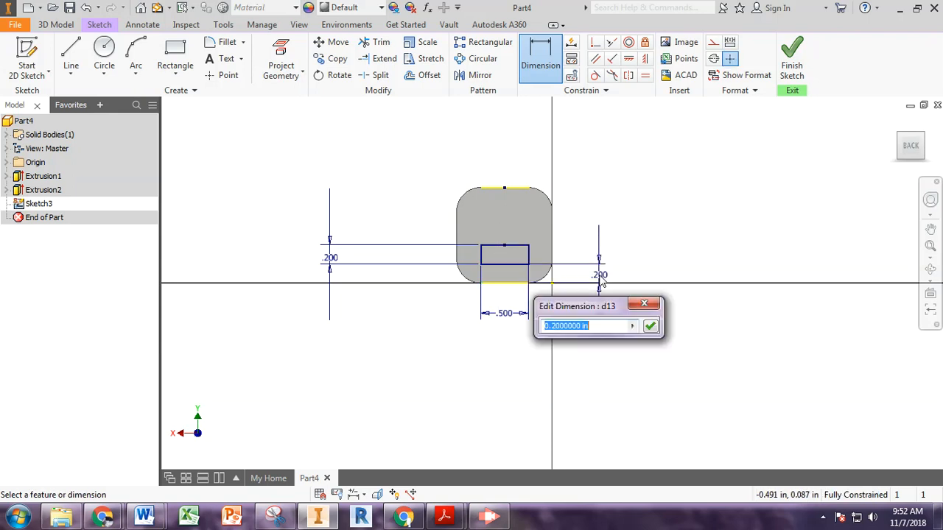
{"action": "left_click", "coordinate": [653, 326]}
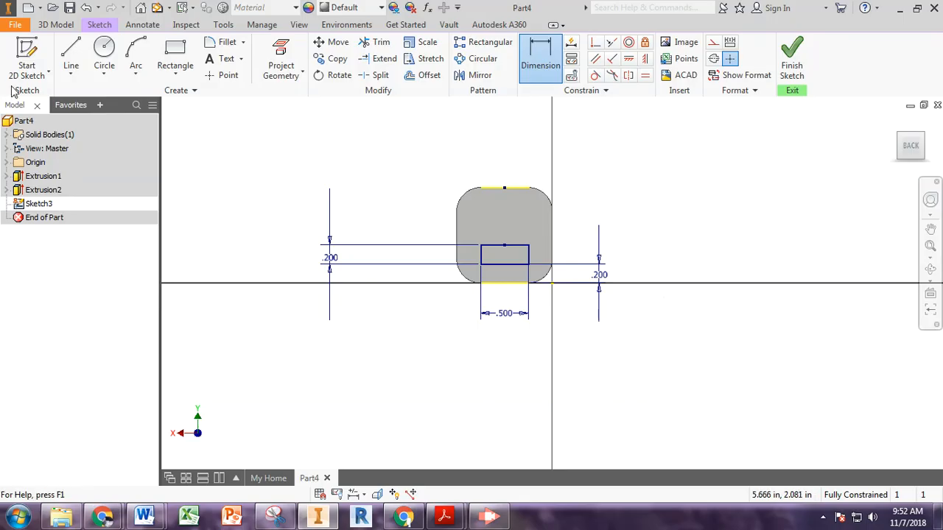
- Cut the back-face rectangle 0.5 in deep into the block with Extrude
{"action": "left_click", "coordinate": [44, 26]}
{"action": "left_click", "coordinate": [71, 53]}
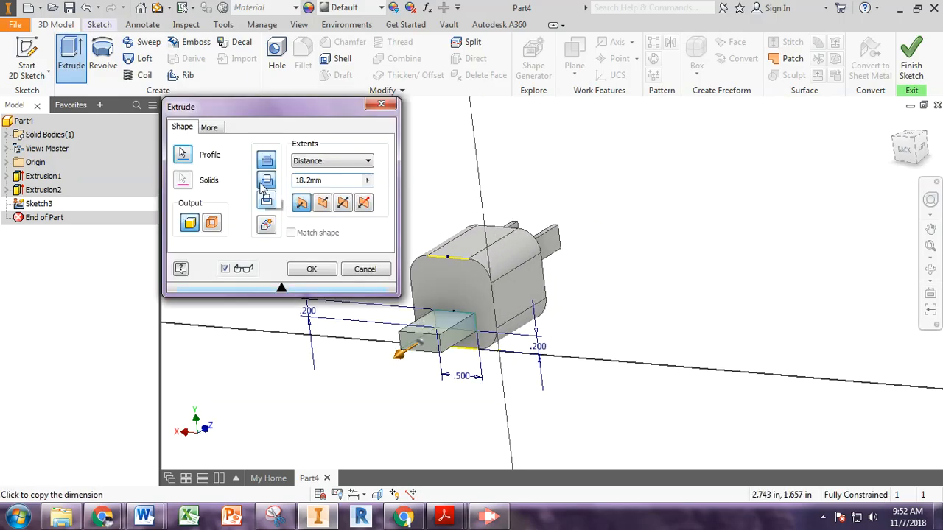
{"action": "left_click", "coordinate": [265, 182]}
{"action": "left_click_drag", "start_coordinate": [328, 183], "coordinate": [281, 191]}
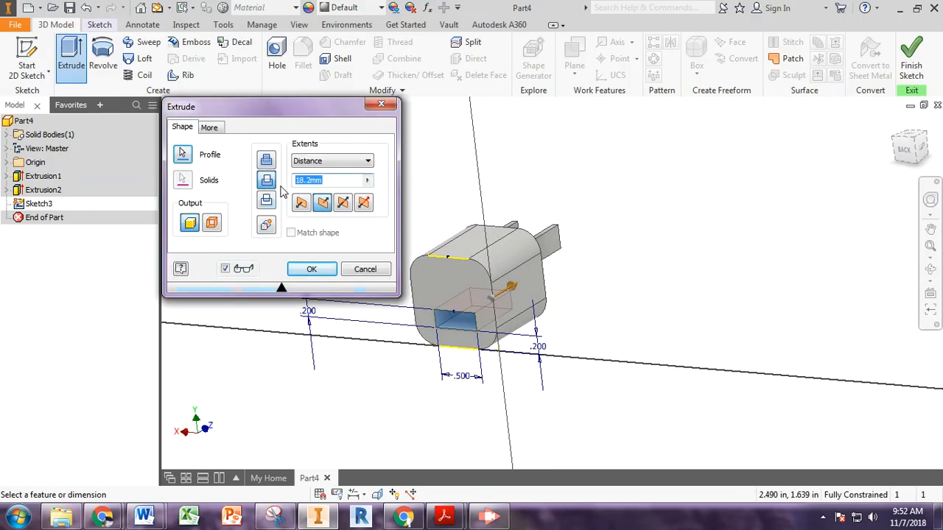
{"action": "type", "text": ".5"}
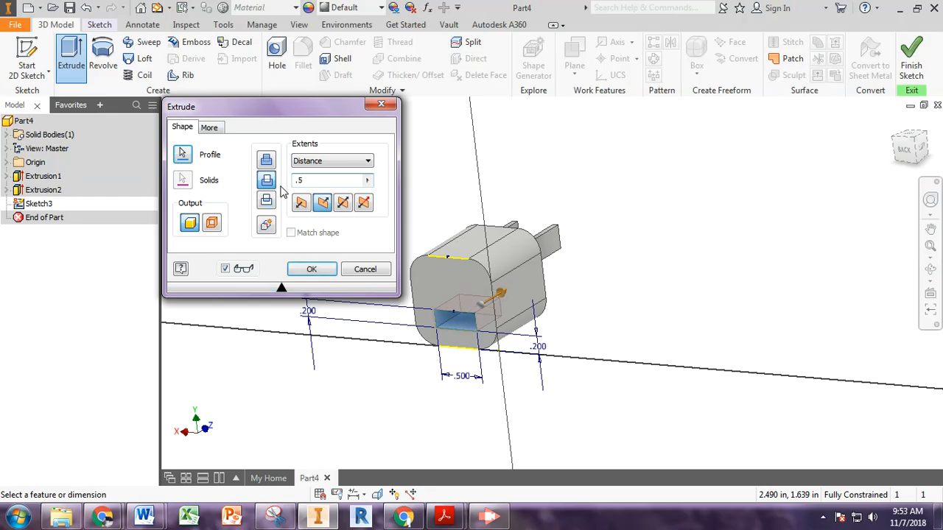
{"action": "left_click", "coordinate": [313, 270]}
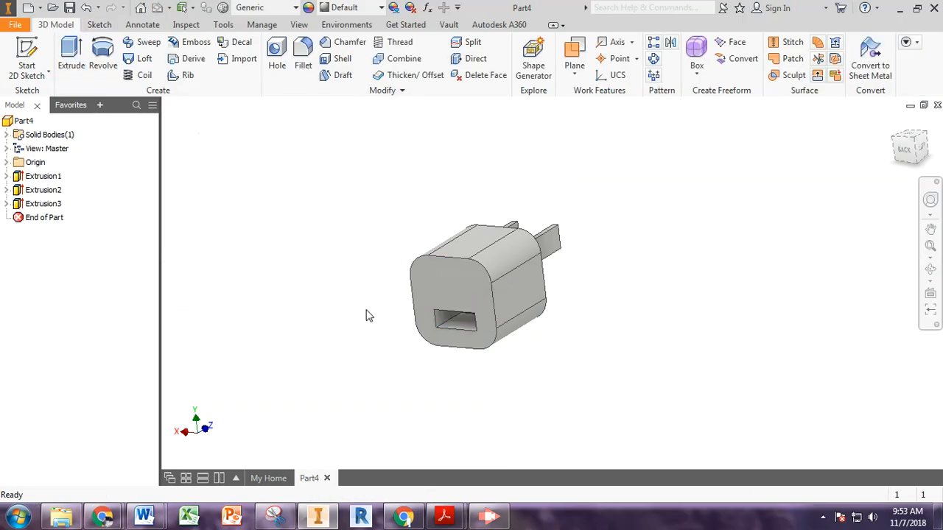
{"action": "middle_click_drag", "start_coordinate": [482, 295], "coordinate": [499, 273], "text": "shift"}
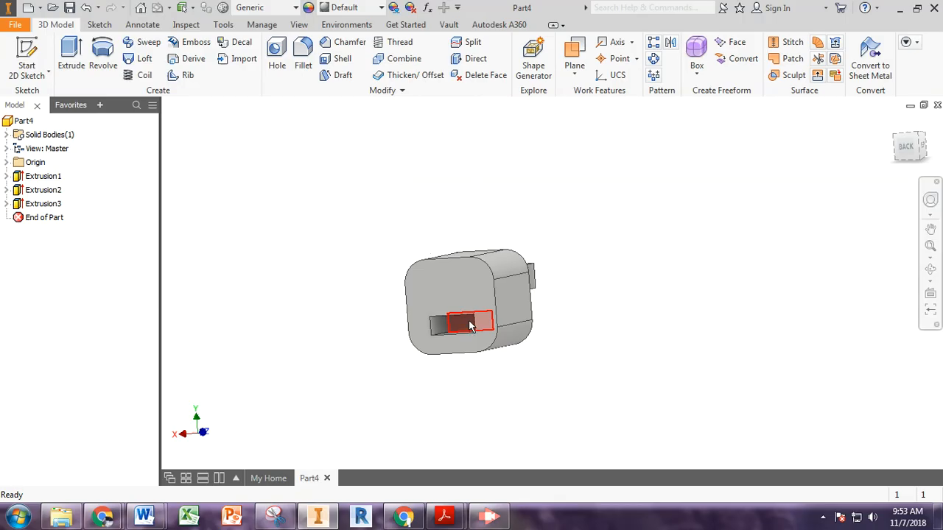
{"action": "mouse_move", "coordinate": [492, 348]}
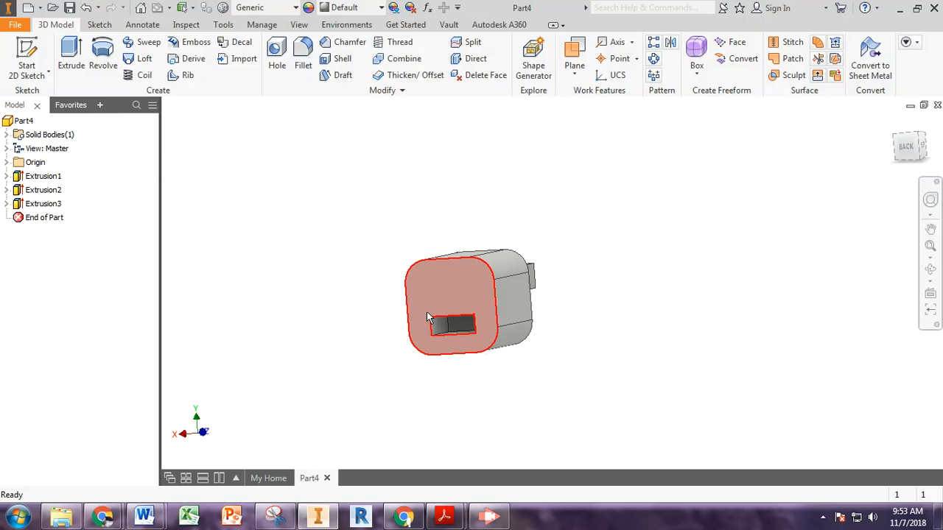
{"action": "mouse_move", "coordinate": [451, 339]}
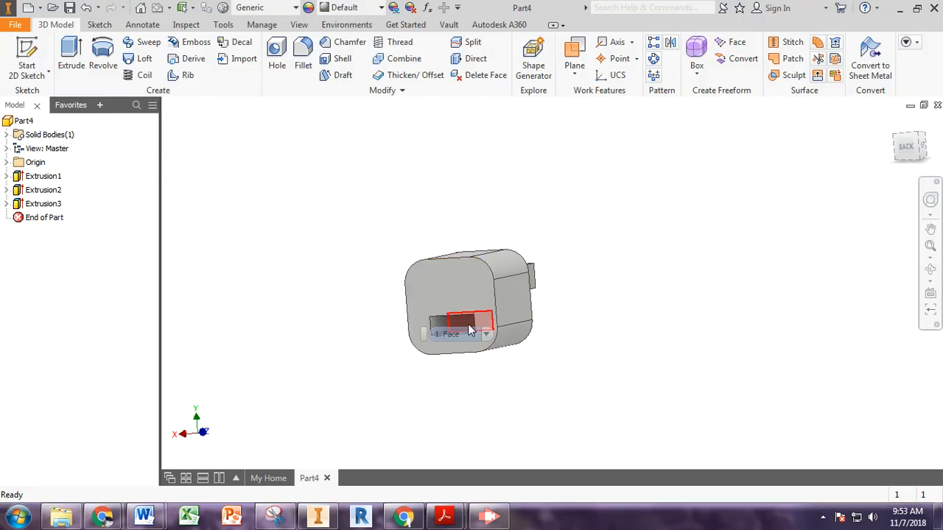
{"action": "middle_click_drag", "start_coordinate": [644, 329], "coordinate": [558, 355], "text": "shift"}
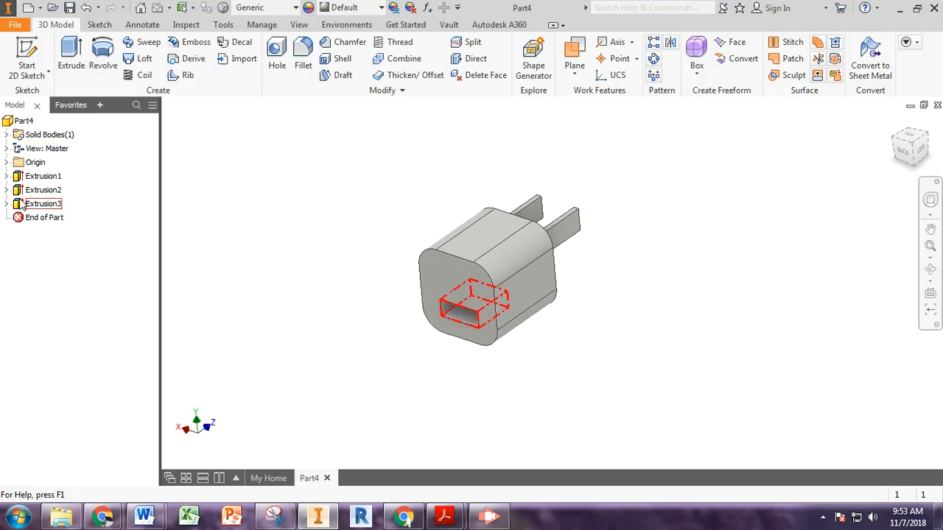
- Adjust the appearance of the main block extrusion to white, RGB 255, 255, 255
{"action": "left_click", "coordinate": [40, 176]}
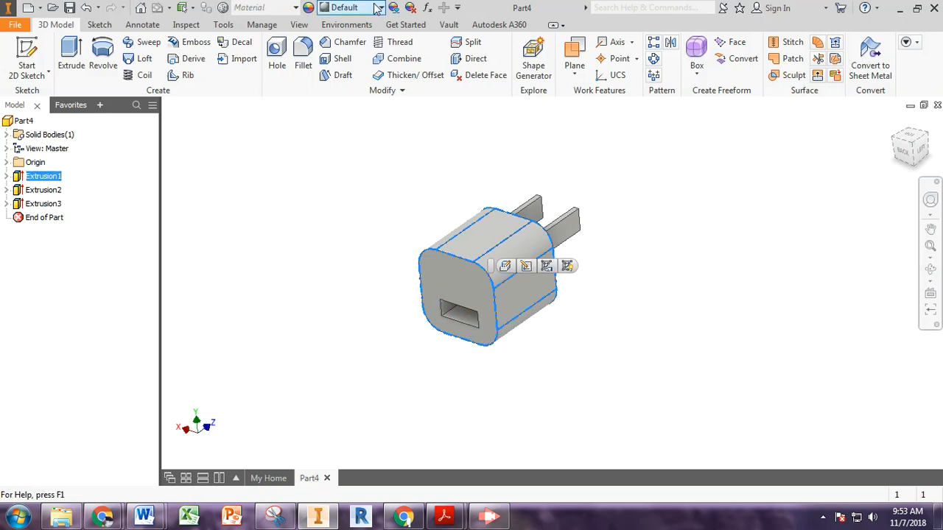
{"action": "left_click", "coordinate": [393, 8]}
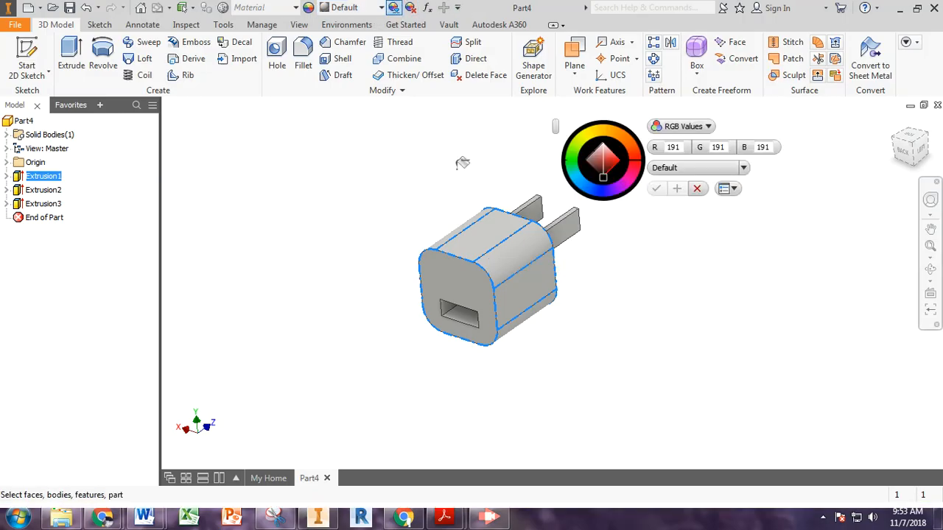
{"action": "left_click", "coordinate": [604, 148]}
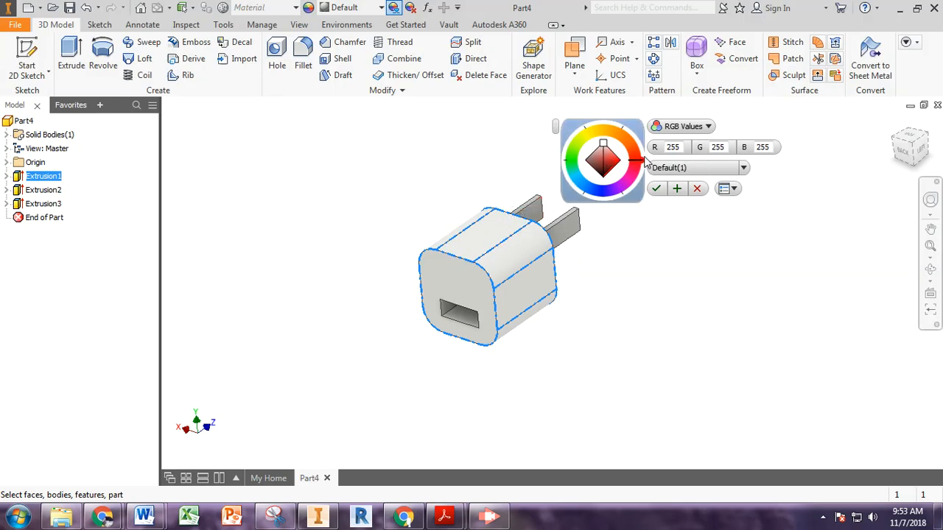
{"action": "left_click", "coordinate": [652, 199]}
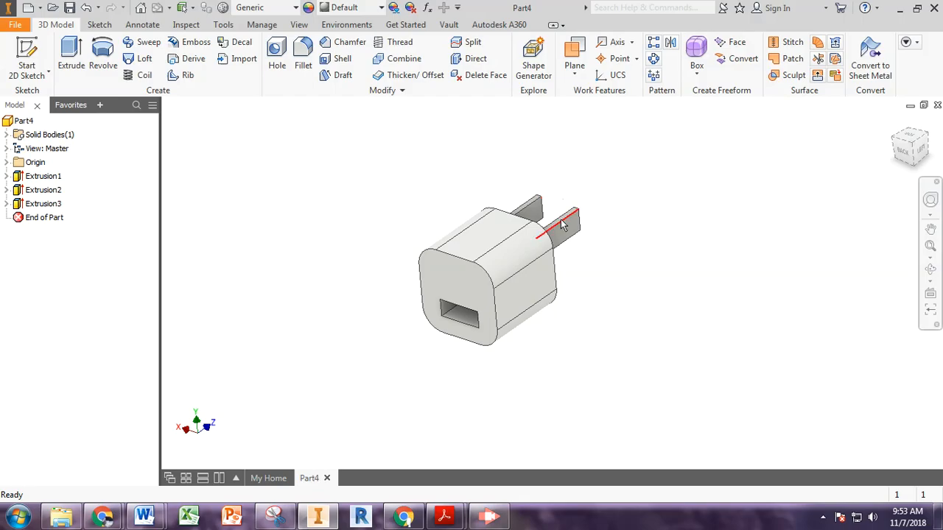
- Try the Expanded Metal 04 appearance on the two prongs and replace it with Galvanized
{"action": "left_click", "coordinate": [44, 190]}
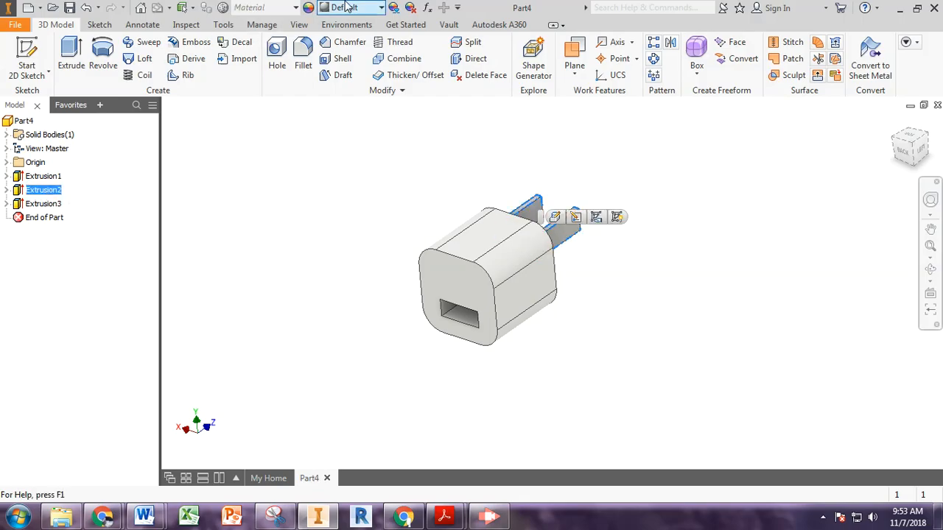
{"action": "left_click", "coordinate": [383, 7]}
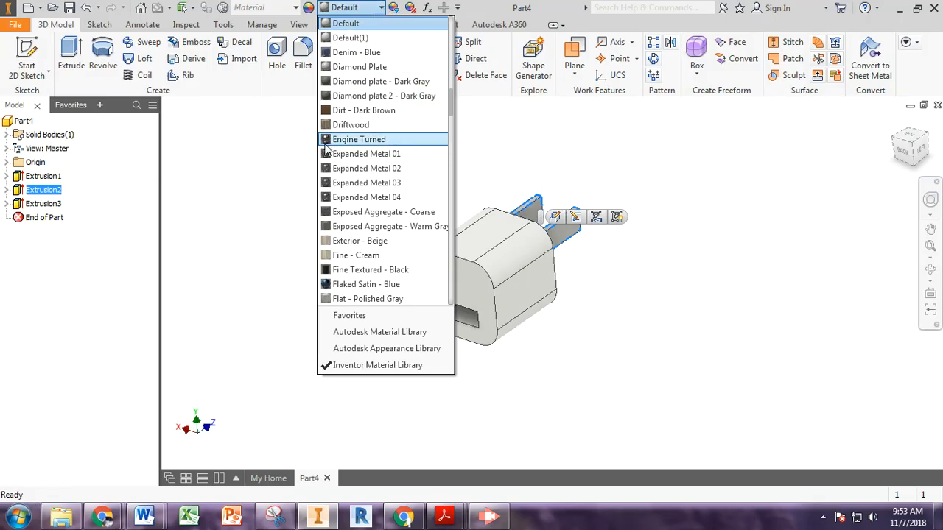
{"action": "left_click", "coordinate": [370, 197]}
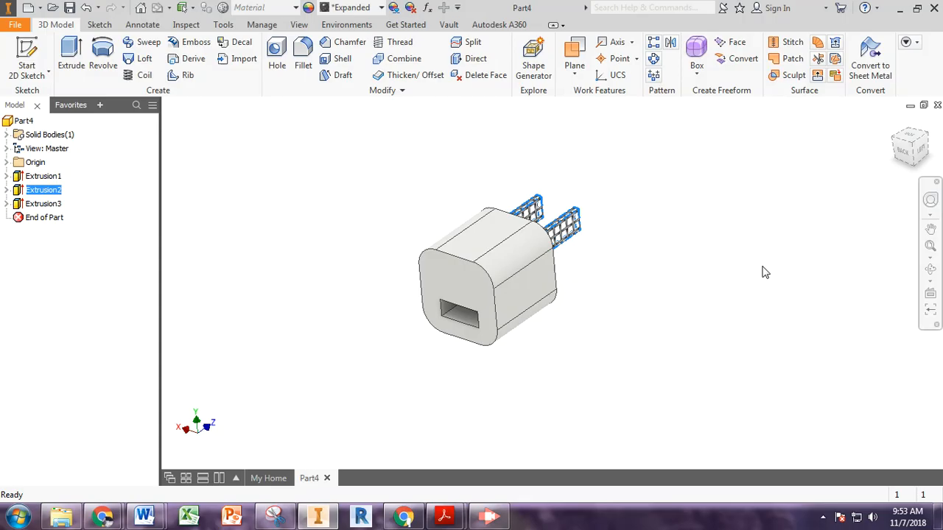
{"action": "left_click", "coordinate": [381, 8]}
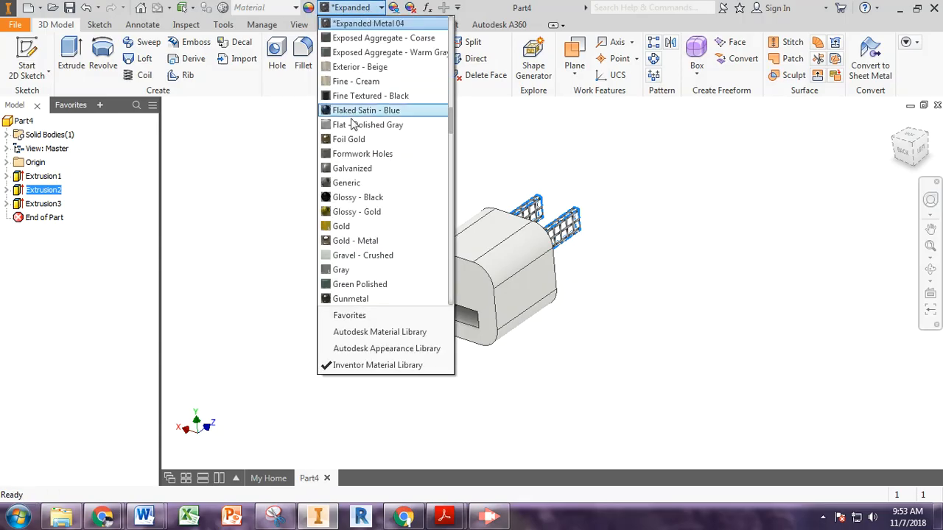
{"action": "left_click", "coordinate": [363, 169]}
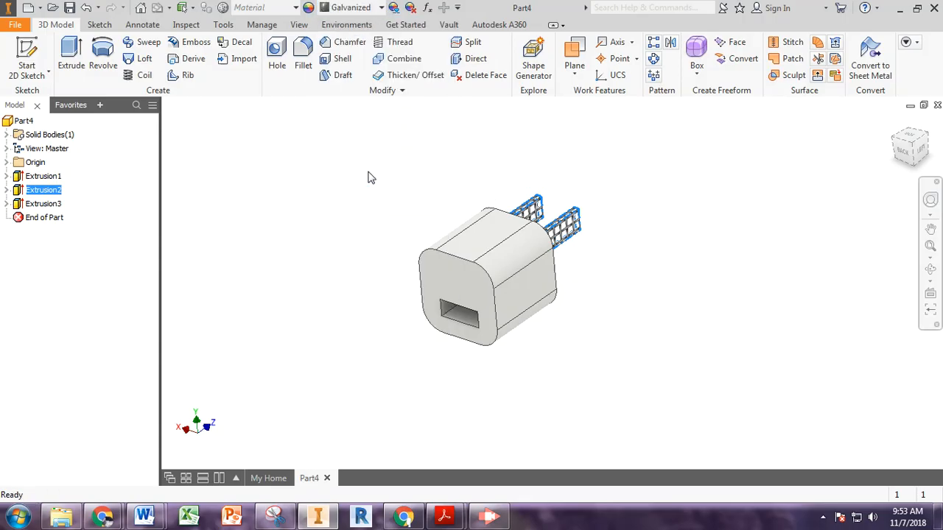
{"action": "left_click", "coordinate": [270, 282]}
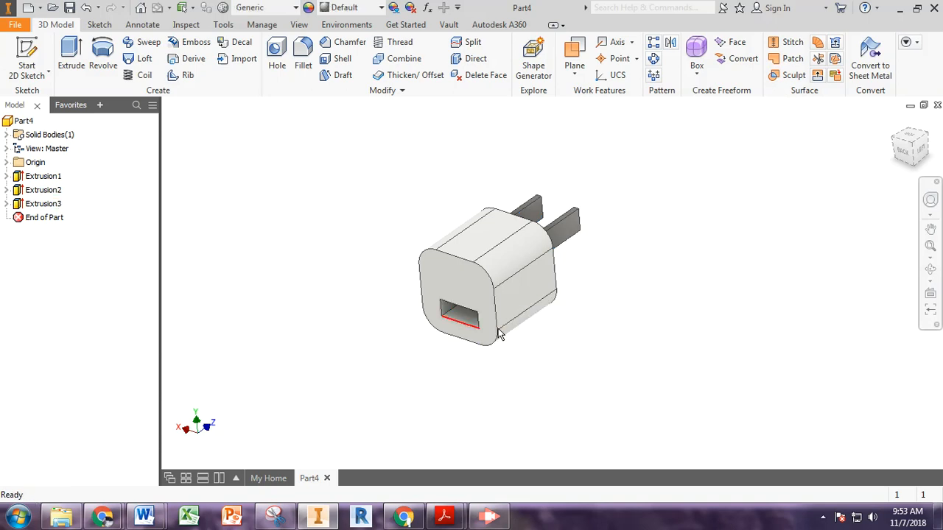